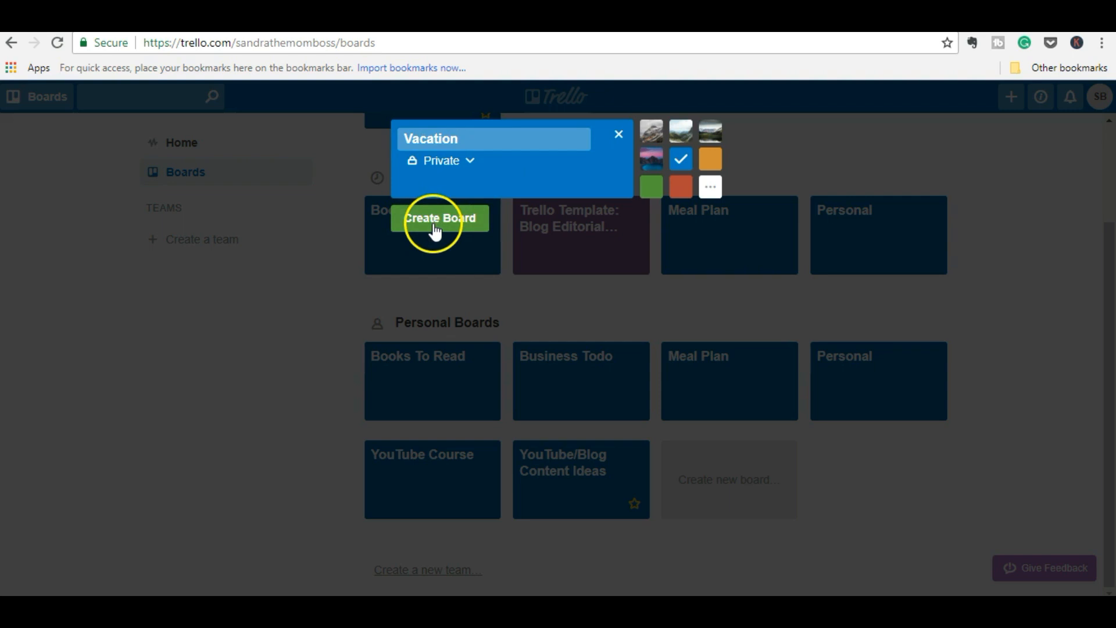
Create the new private board under the title Summer Vacation
left_click(404, 135)
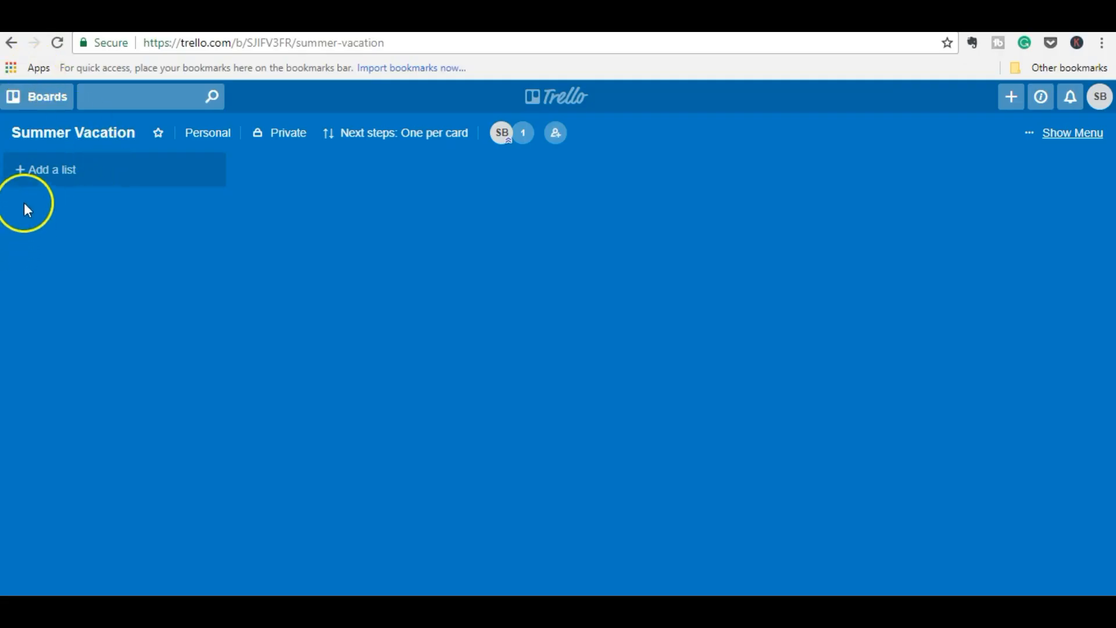
Add a list titled Research to the Summer Vacation board and start a new card in it
left_click(56, 172)
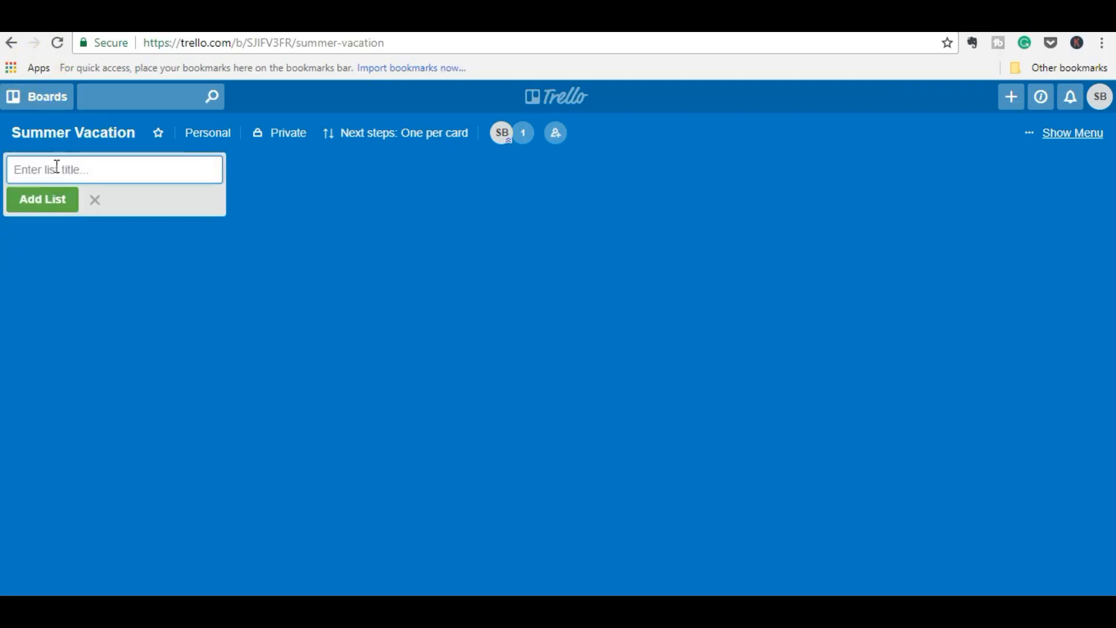
type("Research")
key("Return")
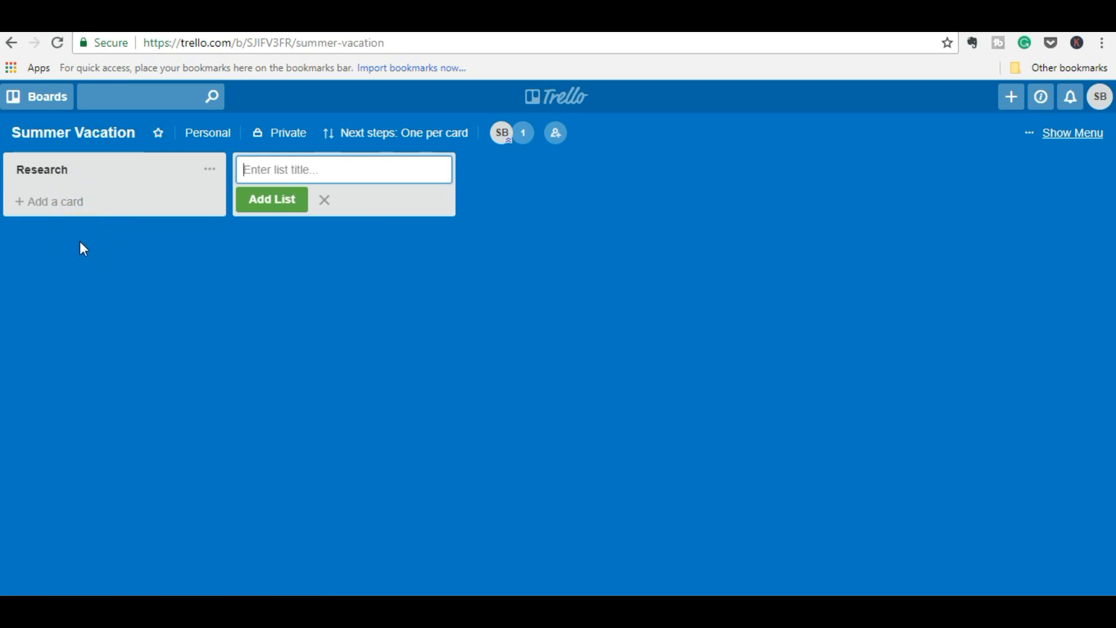
left_click(51, 216)
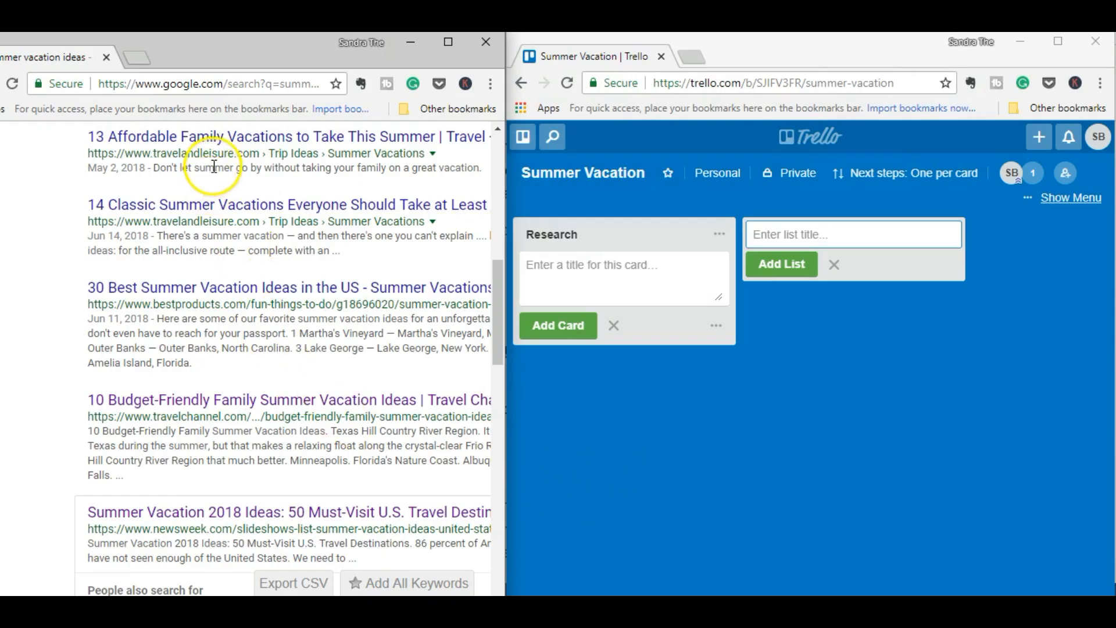
left_click(249, 83)
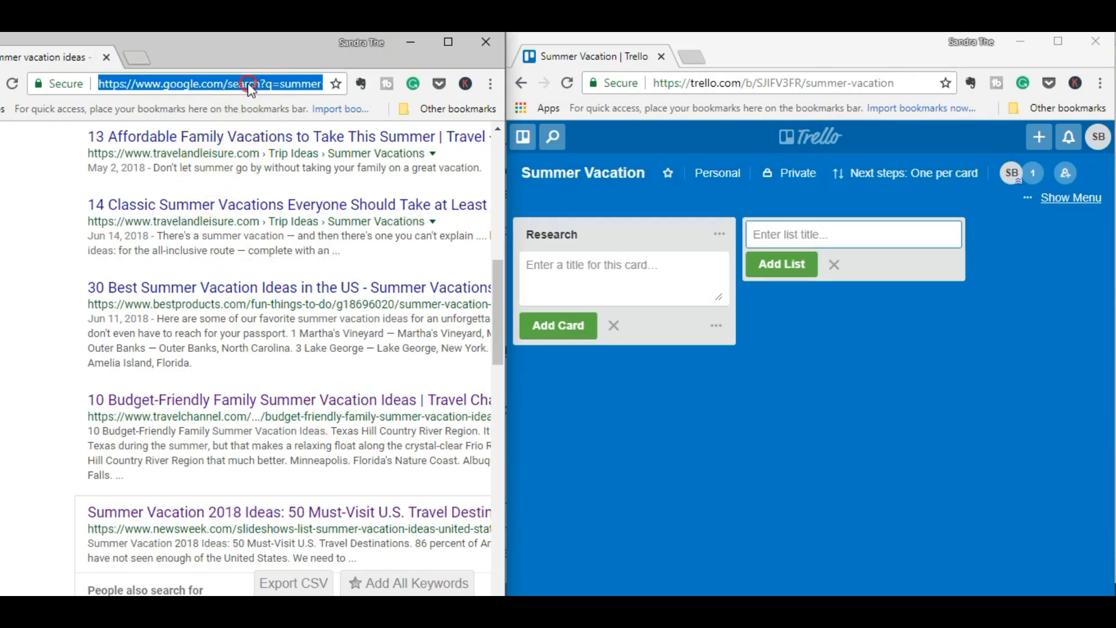
right_click(249, 85)
left_click(287, 146)
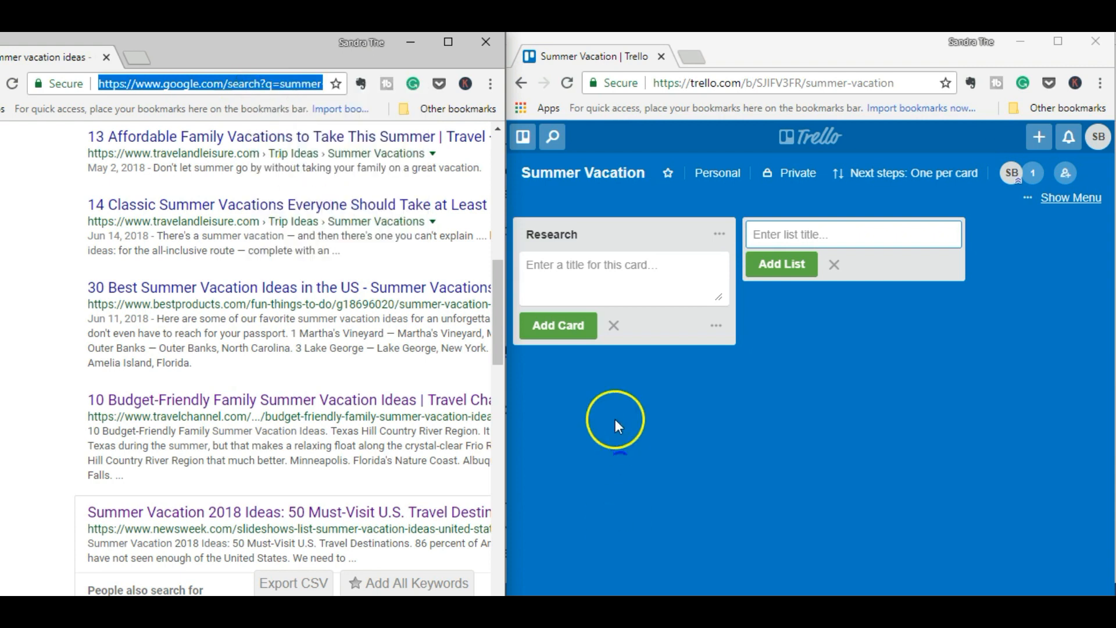
right_click(599, 271)
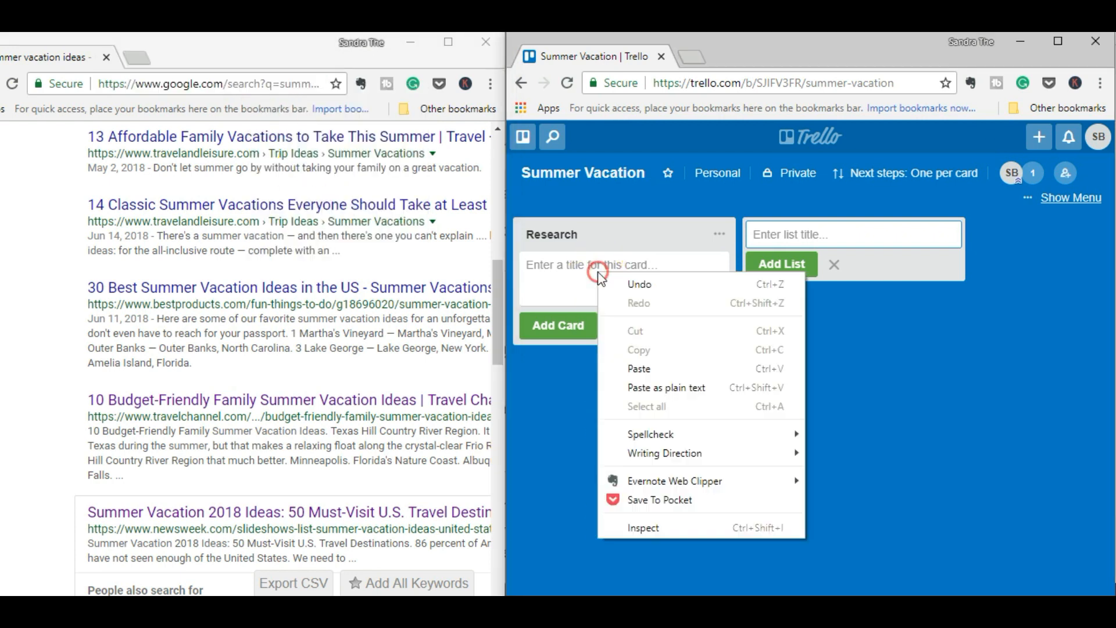
left_click(634, 369)
key("ctrl+a")
key("BackSpace")
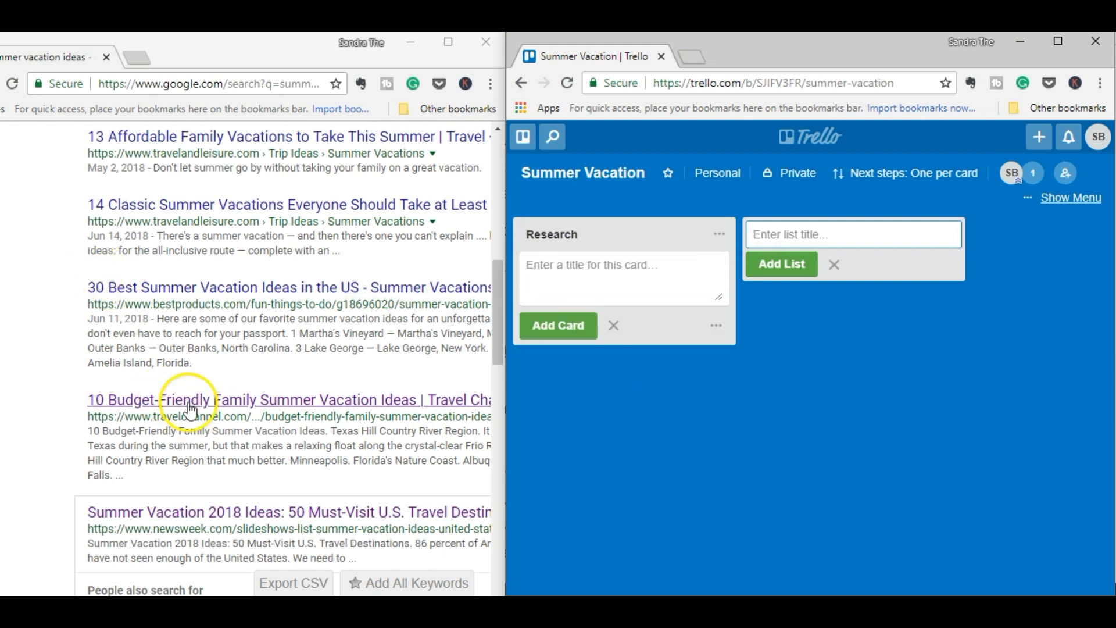
Open the Travel Channel result "10 Budget-Friendly Family Summer Vacation Ideas" and add its web address as a card in the Research list
left_click(190, 410)
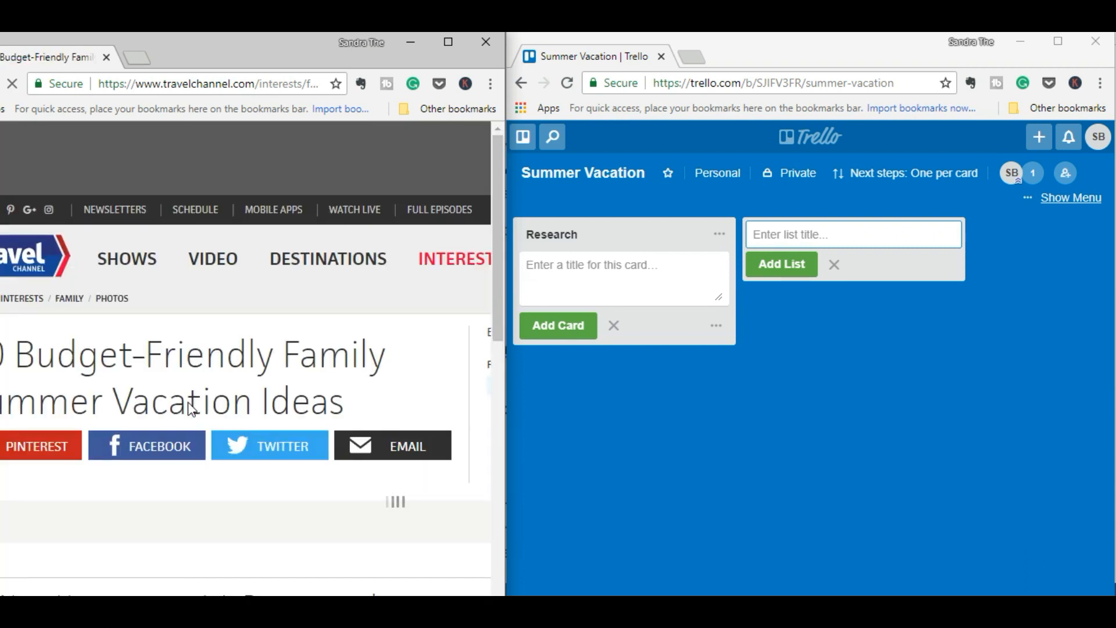
scroll(190, 407, "down", 10)
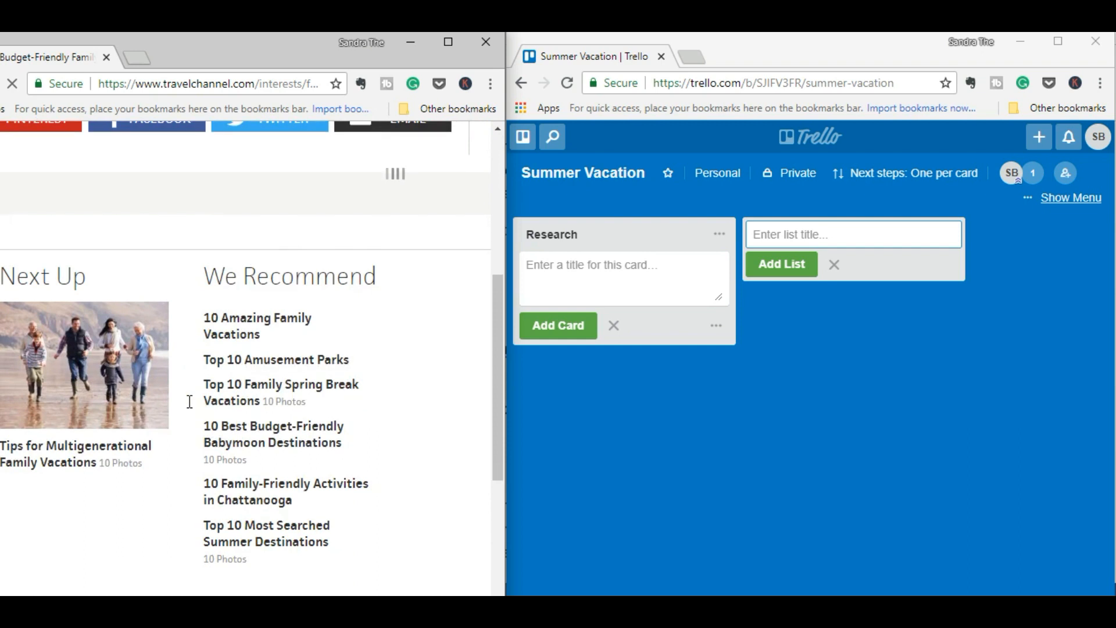
scroll(186, 399, "down", 2)
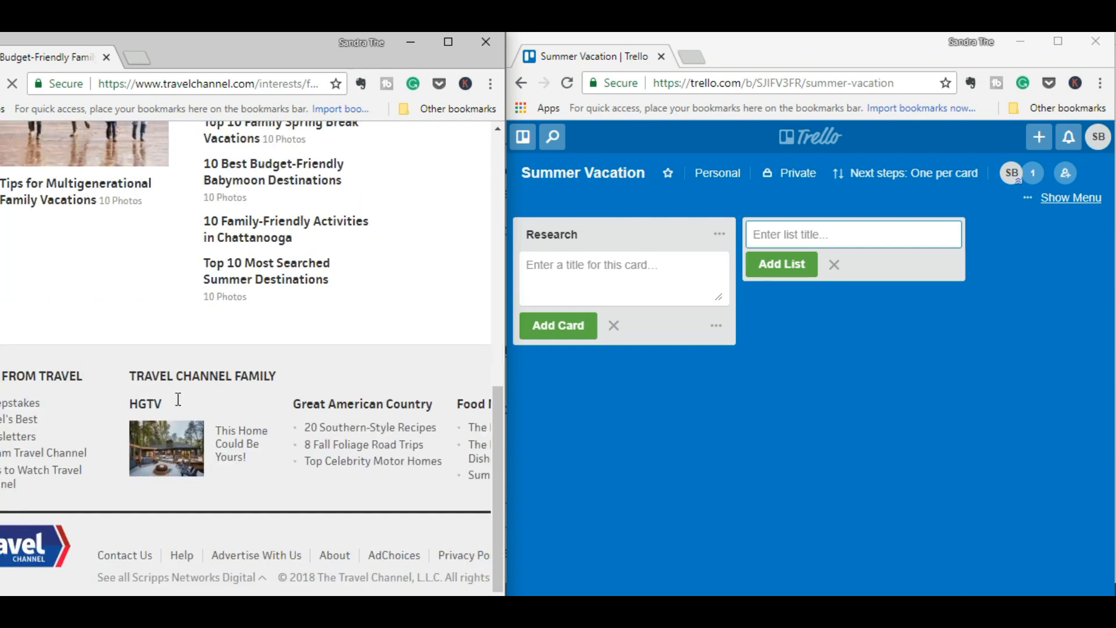
left_click(189, 83)
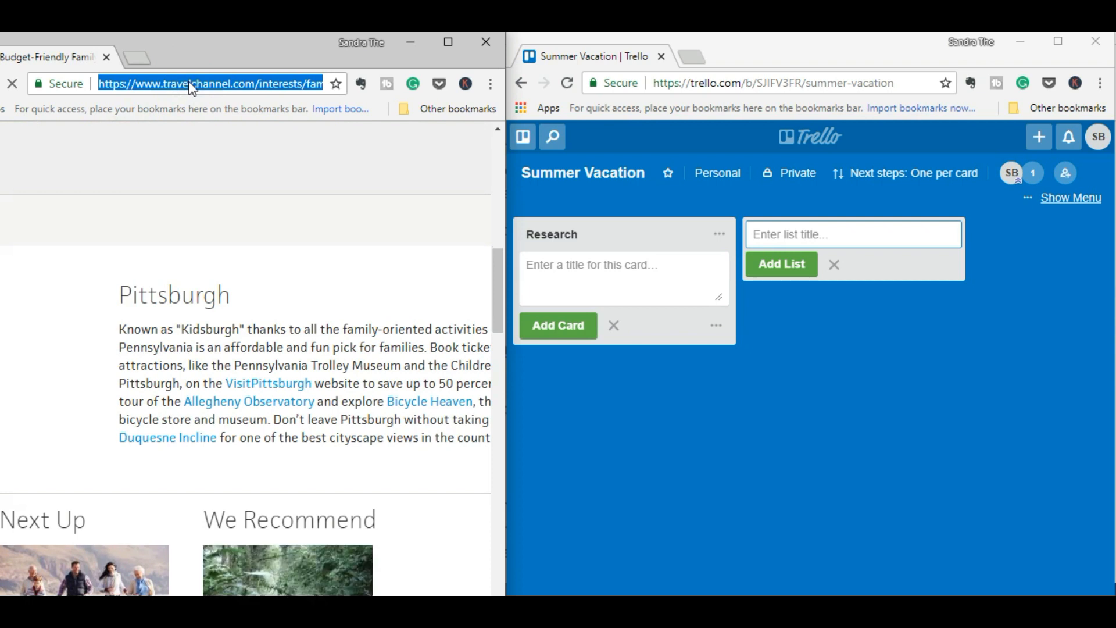
left_click_drag(190, 85, 623, 274)
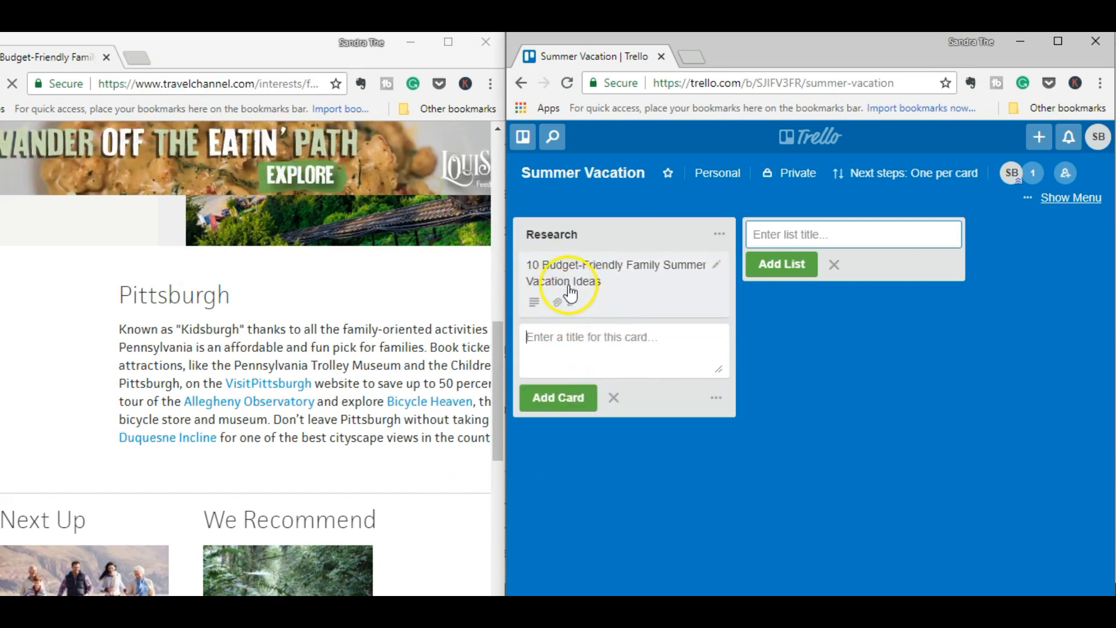
Open the "10 Budget-Friendly Family Summer Vacation Ideas" card, review its cover, description and attachments, and close it
left_click(568, 280)
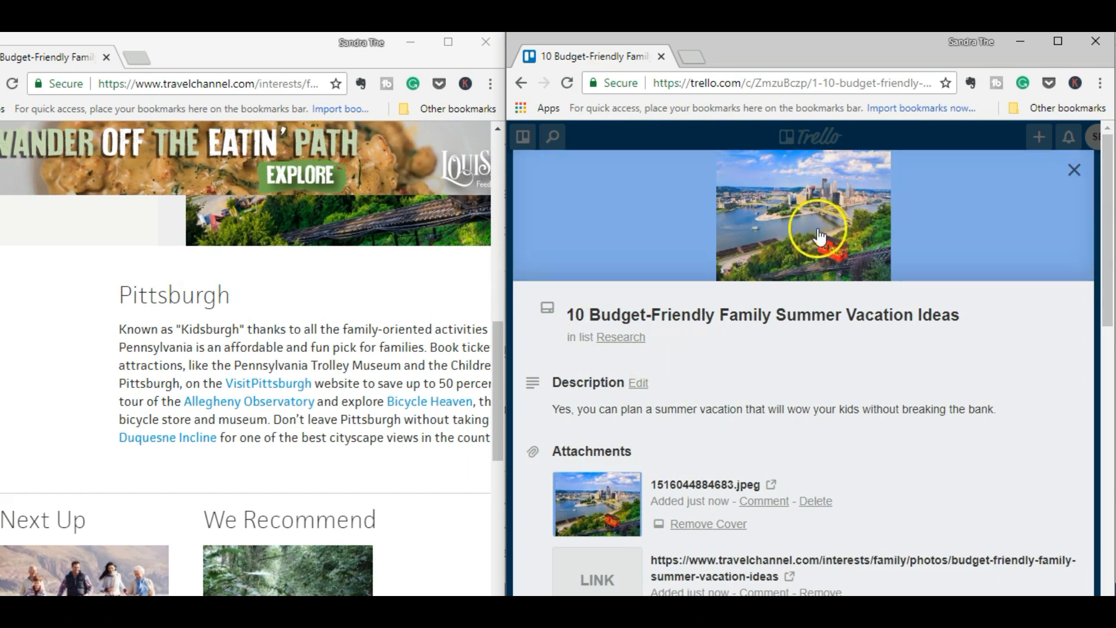
scroll(640, 378, "down", 3)
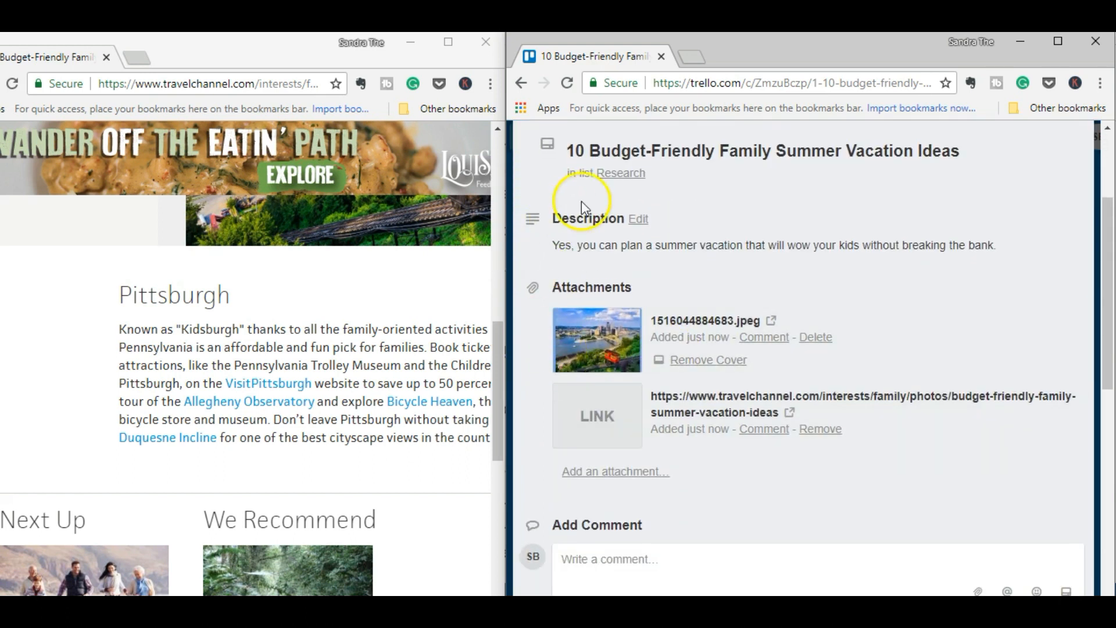
scroll(872, 291, "down", 1)
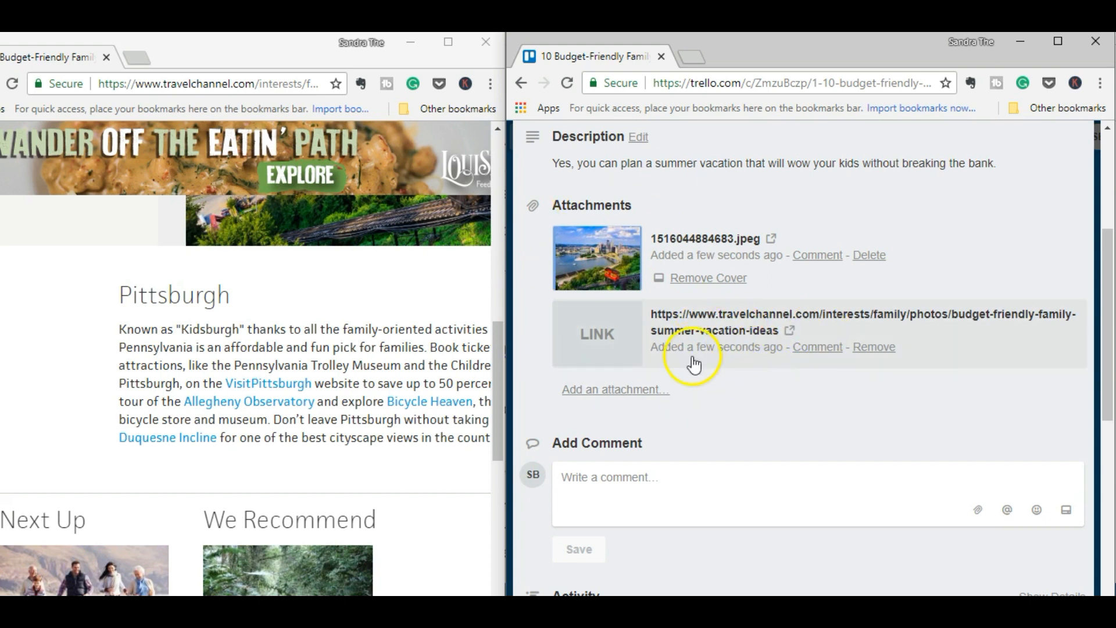
scroll(694, 364, "up", 4)
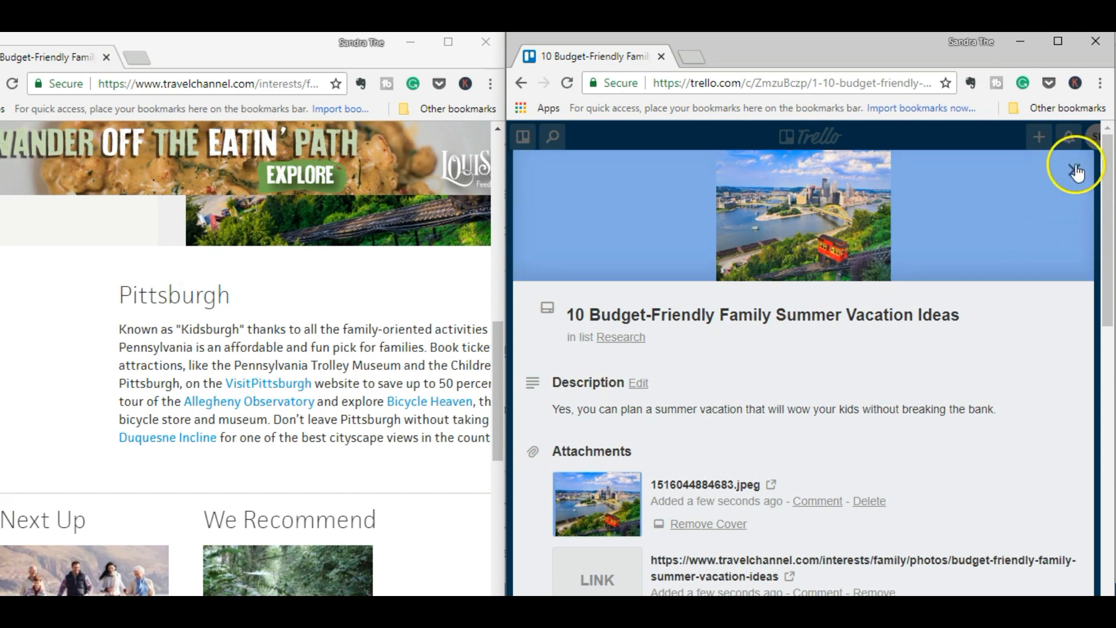
left_click(1073, 170)
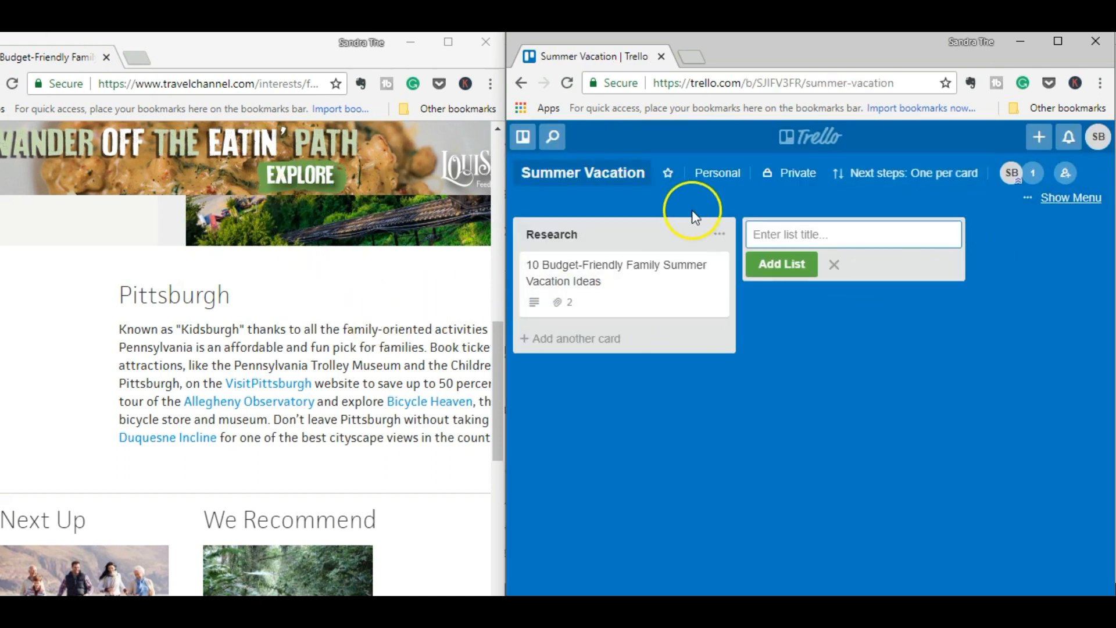
Try to add the Travel Channel page's web address as another card in the Research list
left_click(596, 340)
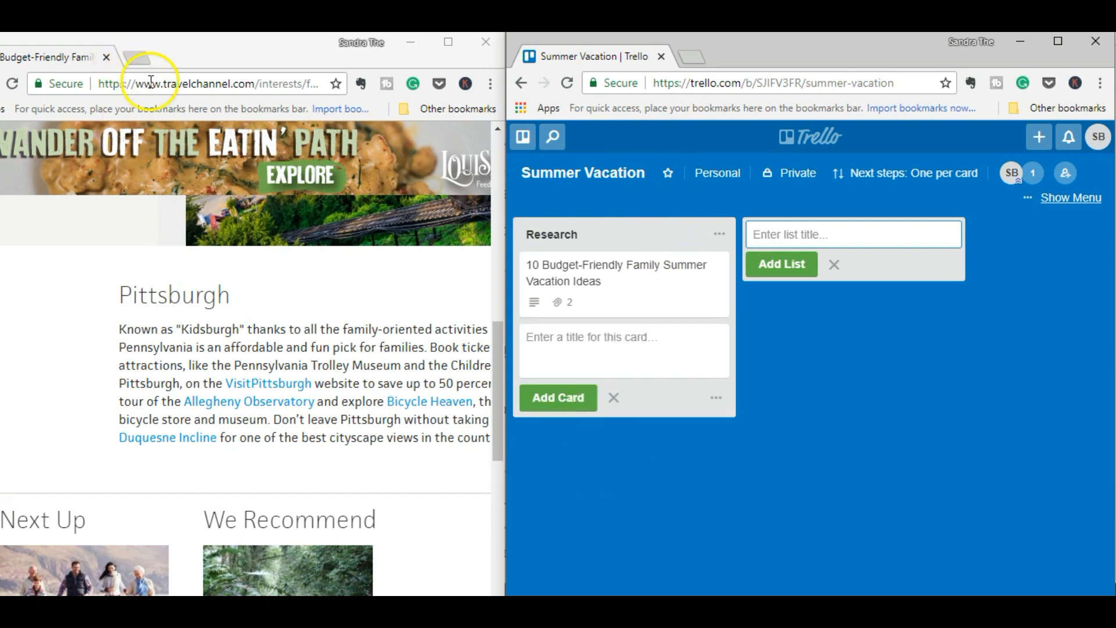
left_click(150, 83)
left_click_drag(148, 83, 606, 364)
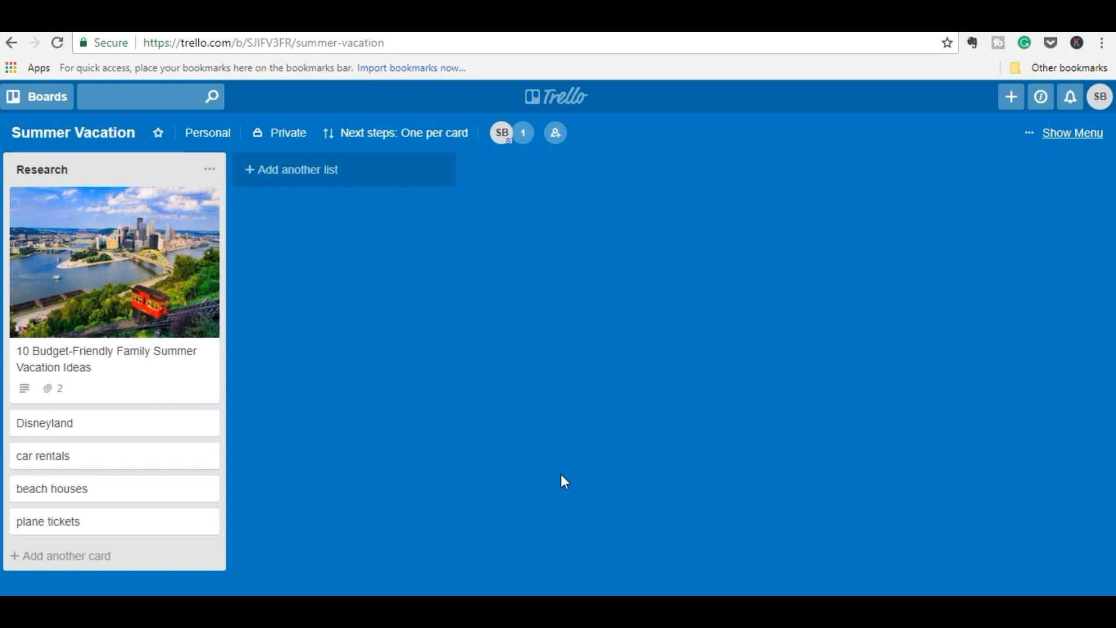
Open the keyboard shortcuts reference, read through the card, label and filter shortcuts, and close it
key("shift+slash")
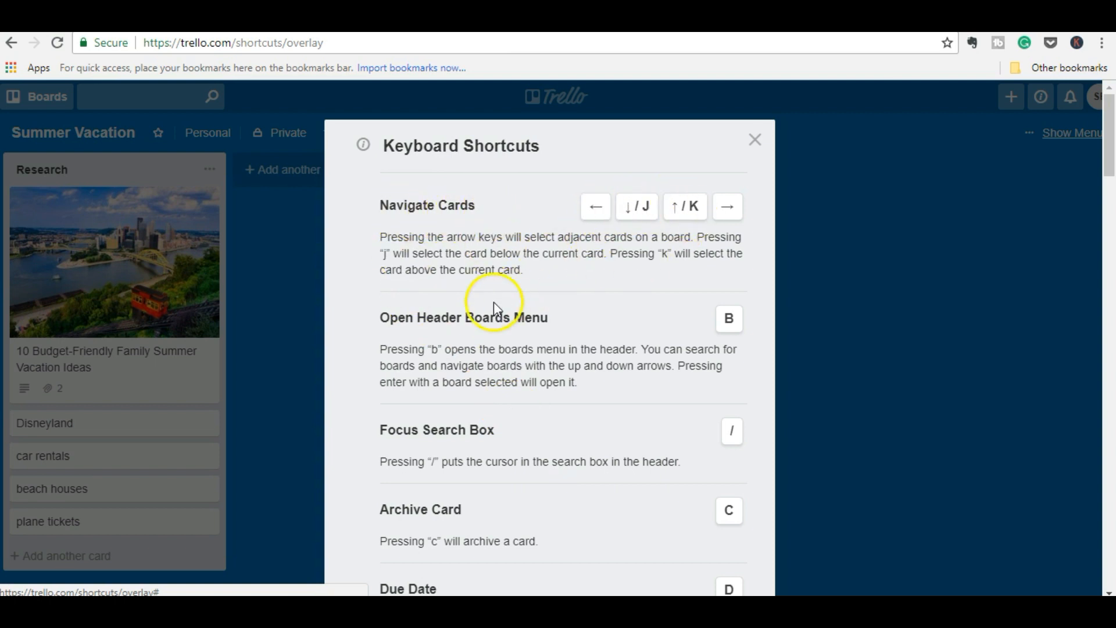
scroll(491, 303, "down", 3)
scroll(478, 311, "down", 3)
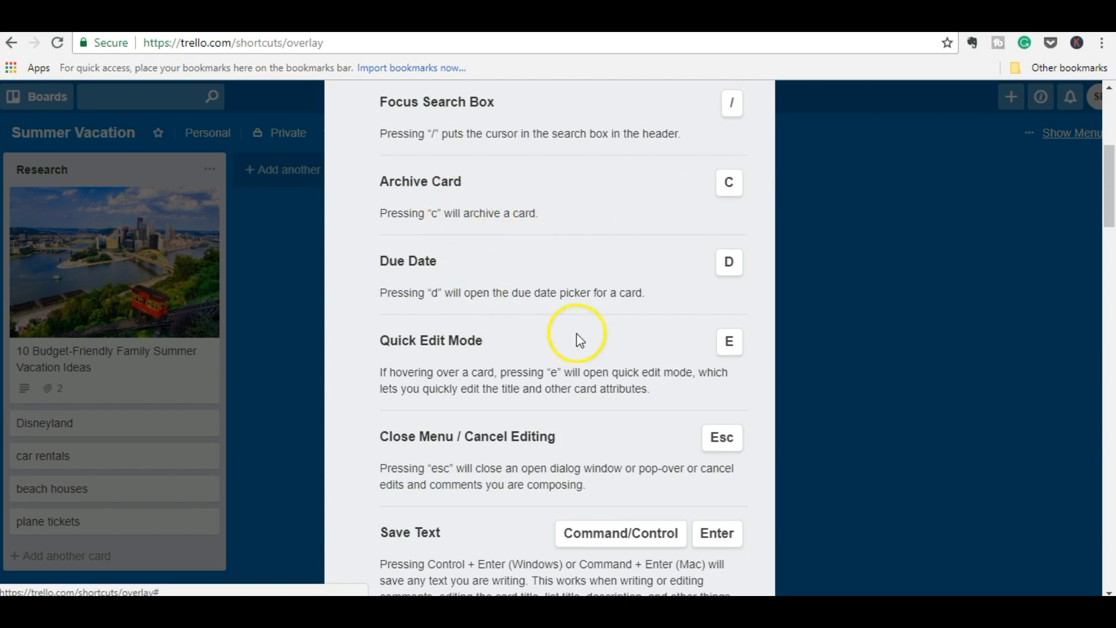
scroll(388, 330, "down", 7)
scroll(388, 332, "down", 13)
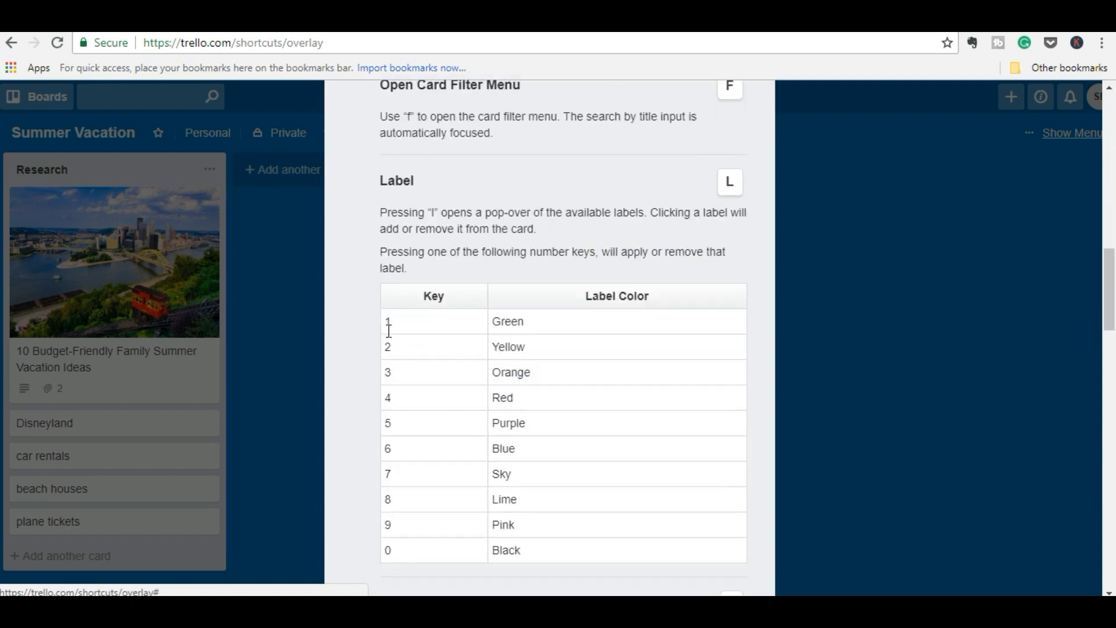
scroll(388, 334, "down", 4)
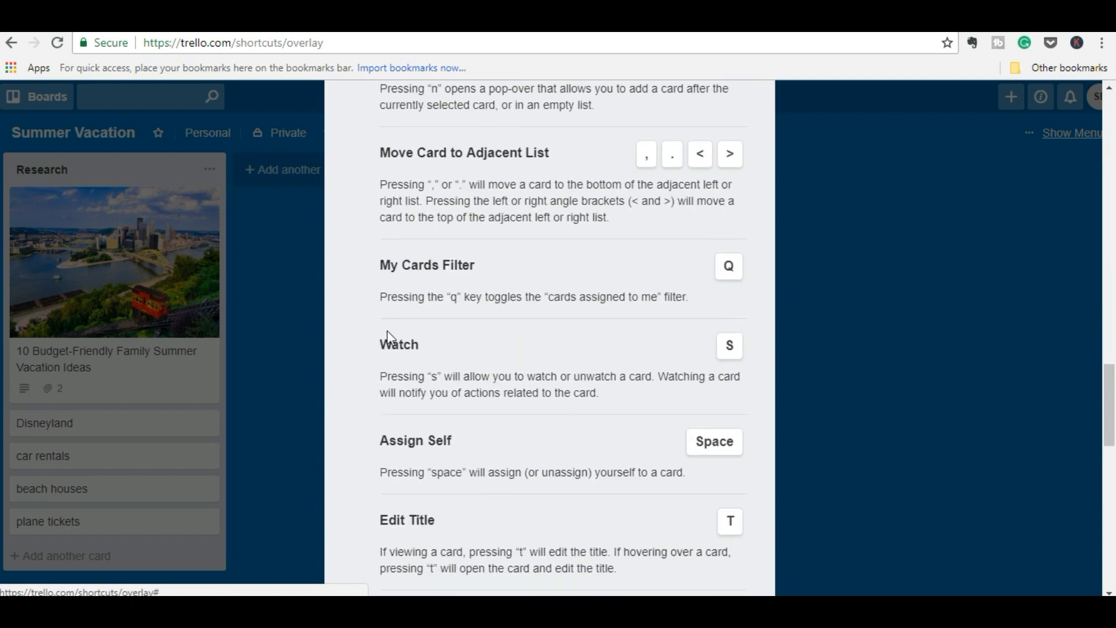
scroll(389, 335, "down", 7)
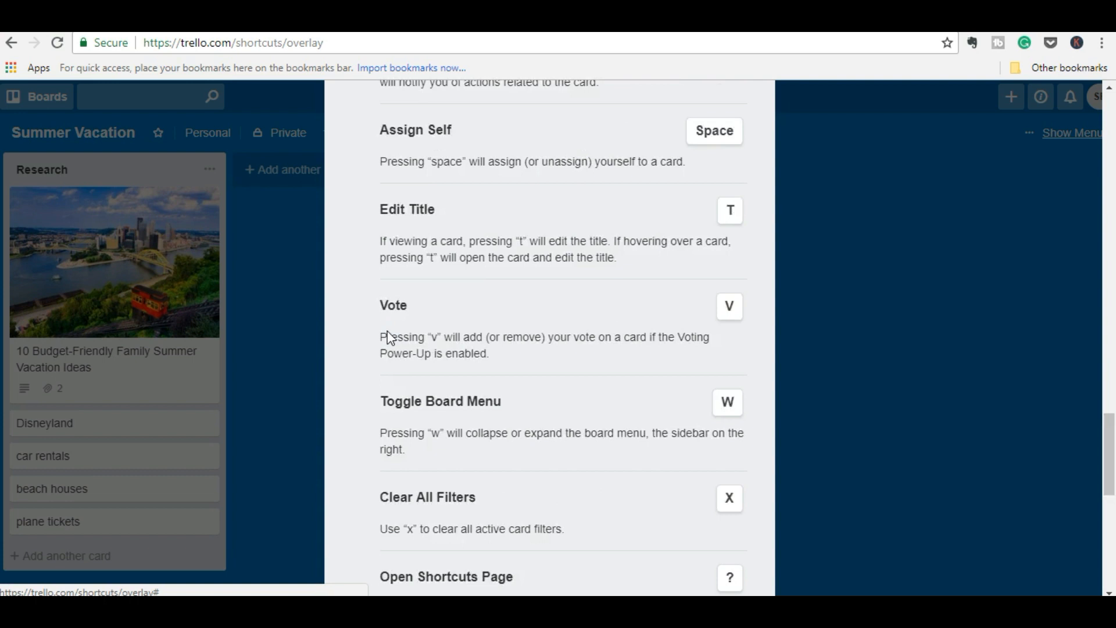
scroll(735, 281, "up", 20)
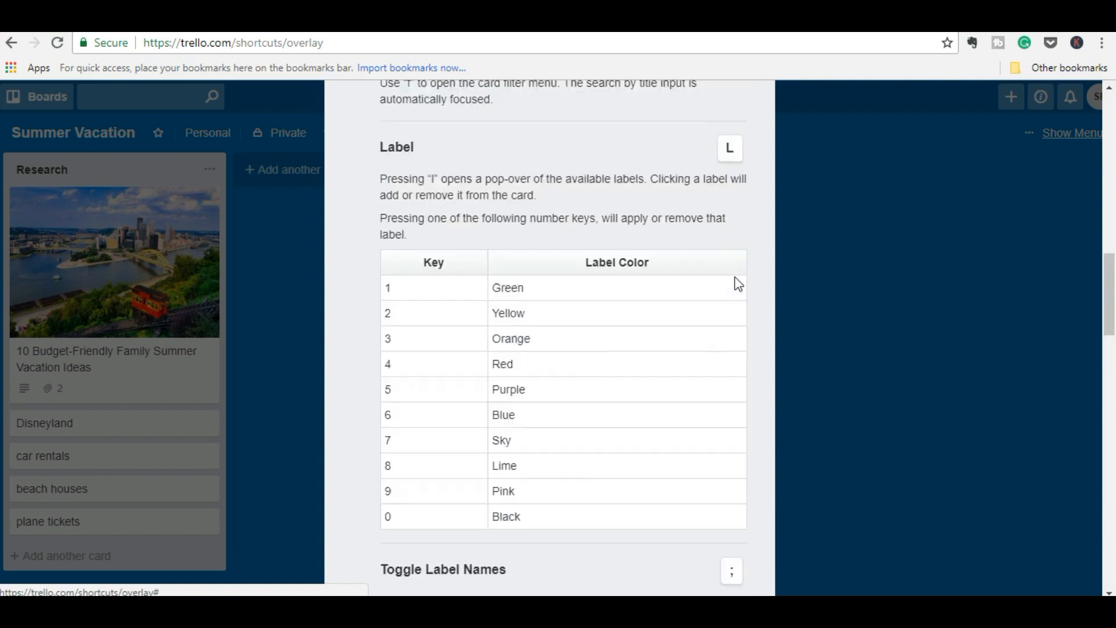
scroll(731, 283, "up", 8)
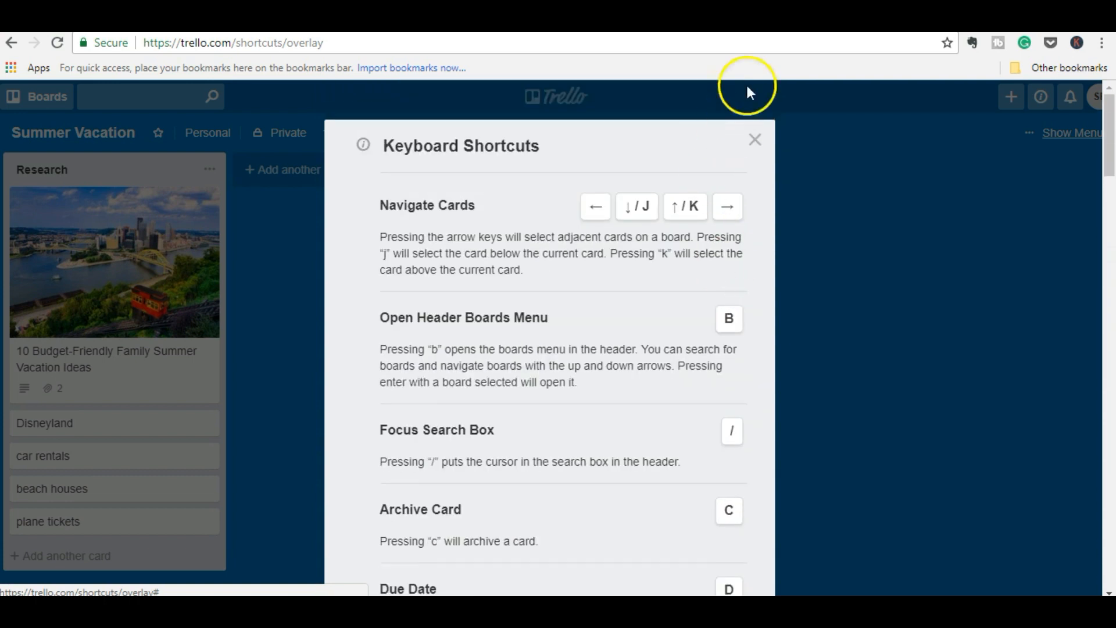
left_click(756, 145)
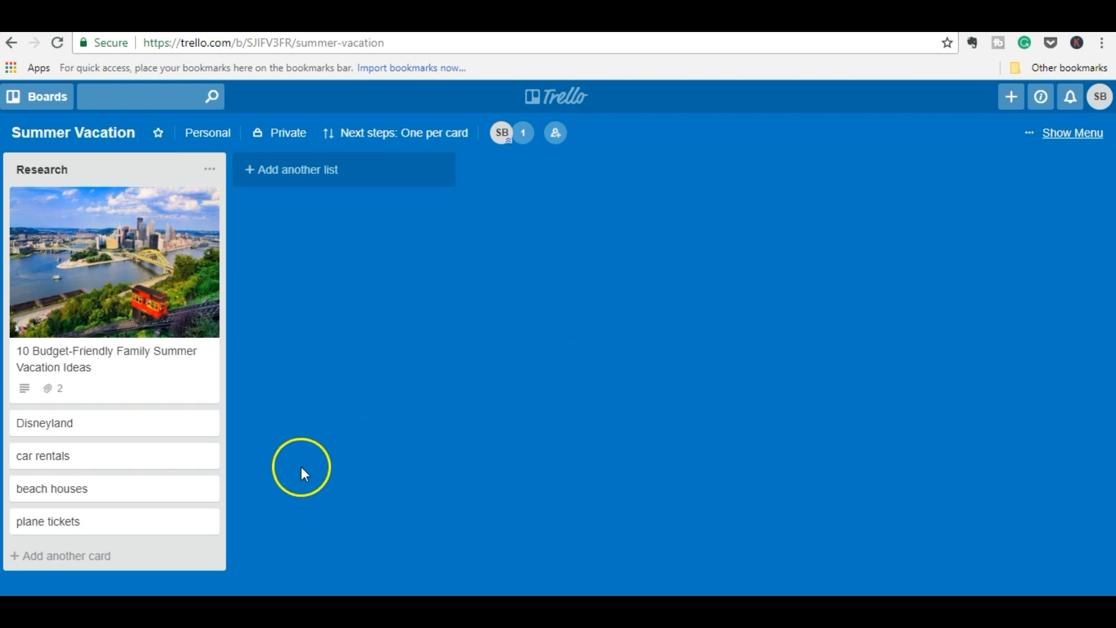
Add a card titled food to the Research list and move it directly below the Disneyland card
left_click(74, 564)
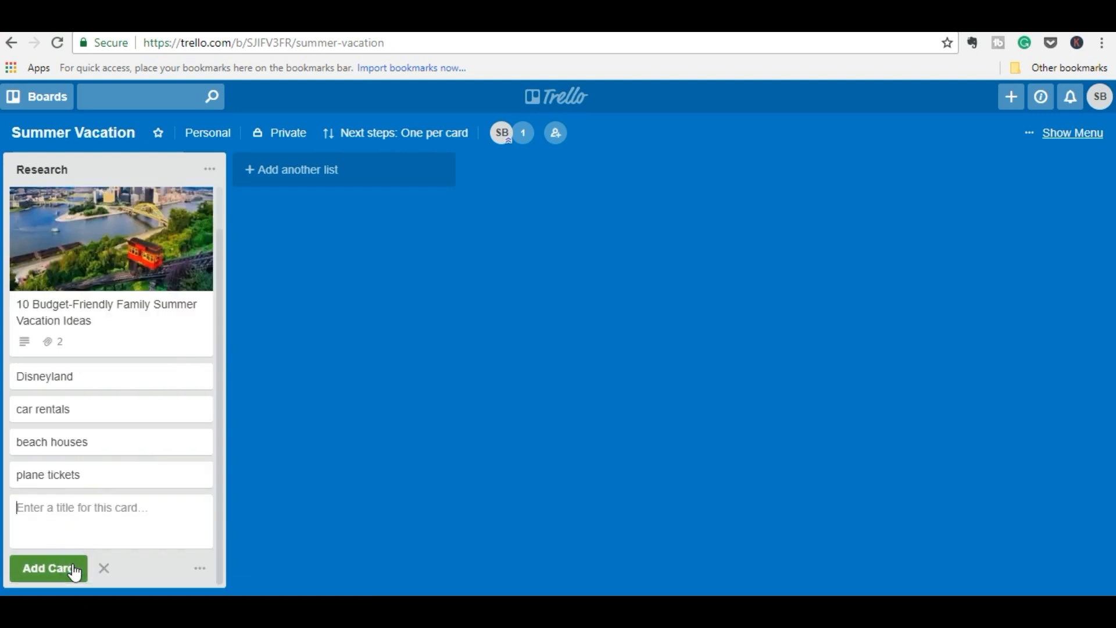
type("food")
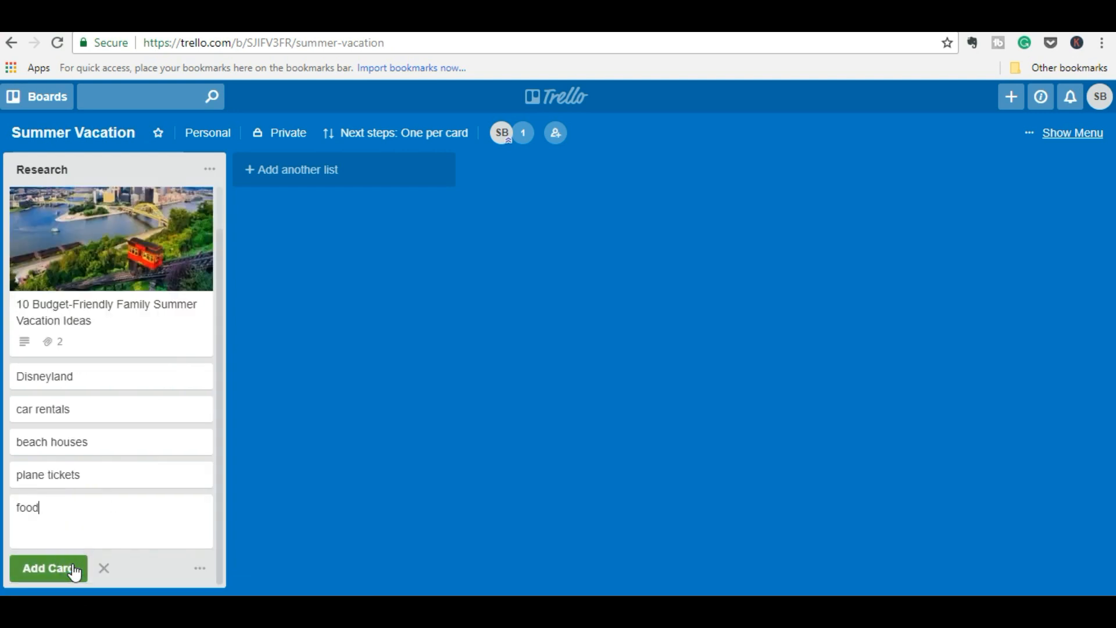
left_click(75, 571)
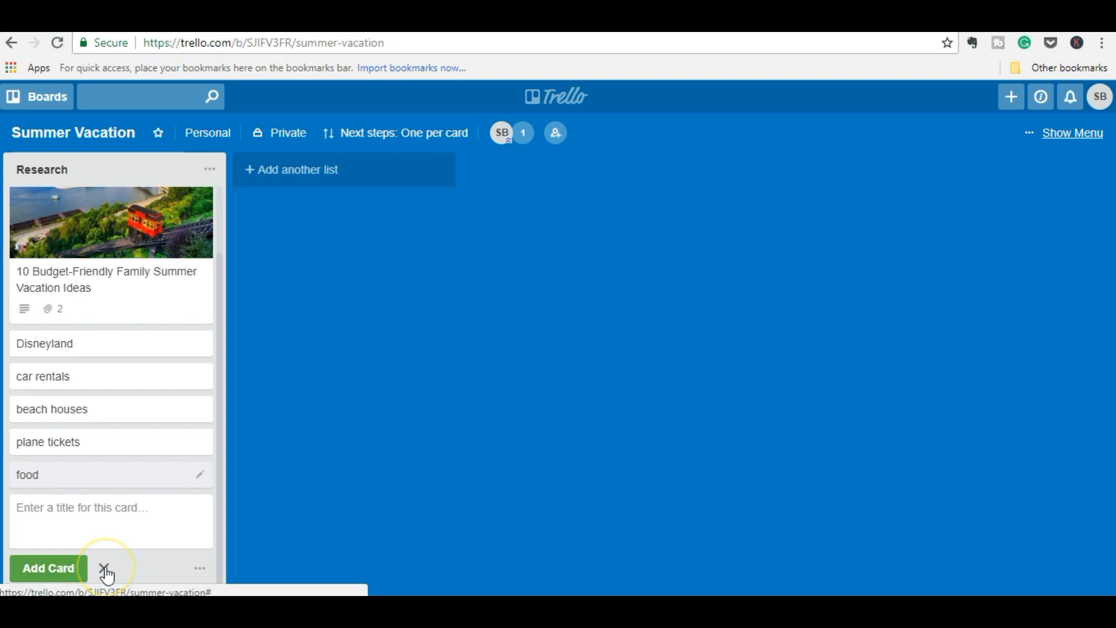
left_click(281, 508)
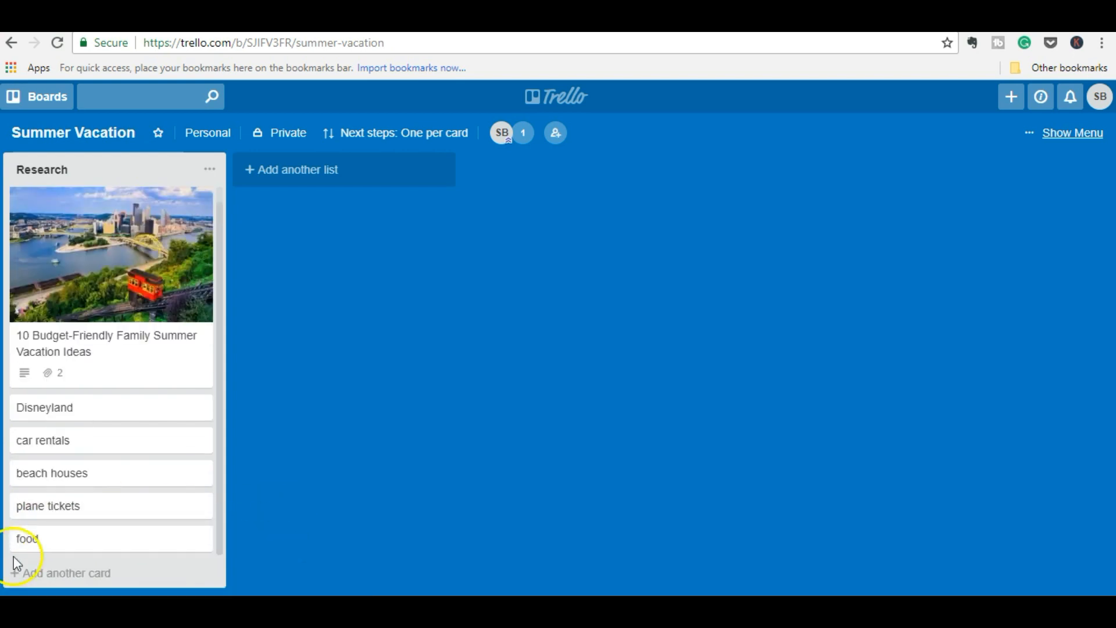
left_click_drag(41, 538, 55, 429)
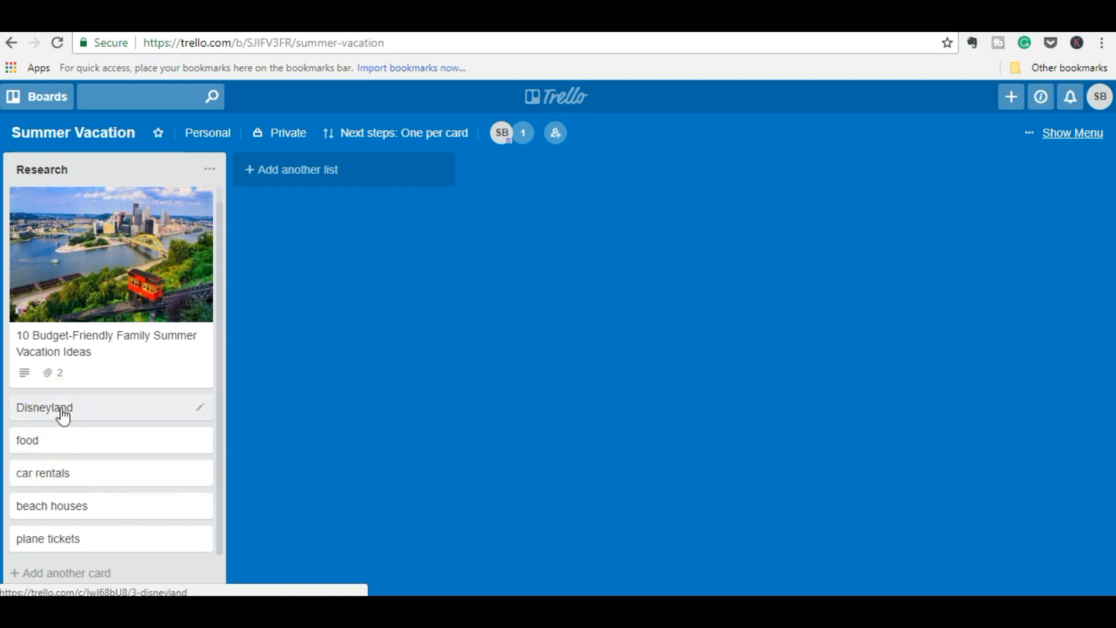
Insert another card titled food directly after the Disneyland card
key("n")
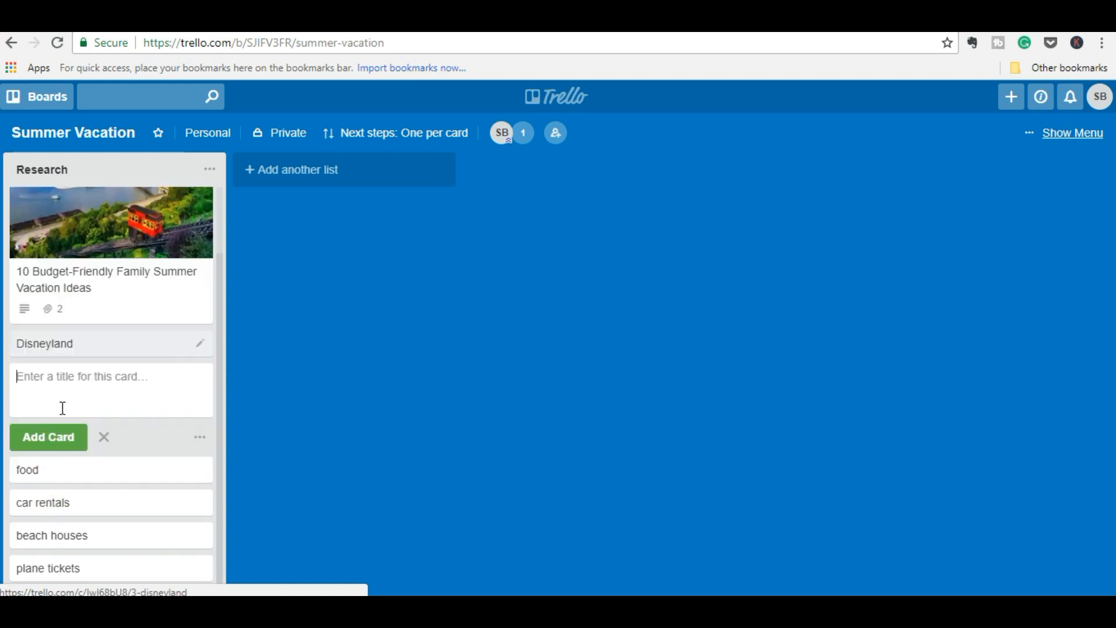
type("food")
key("Return")
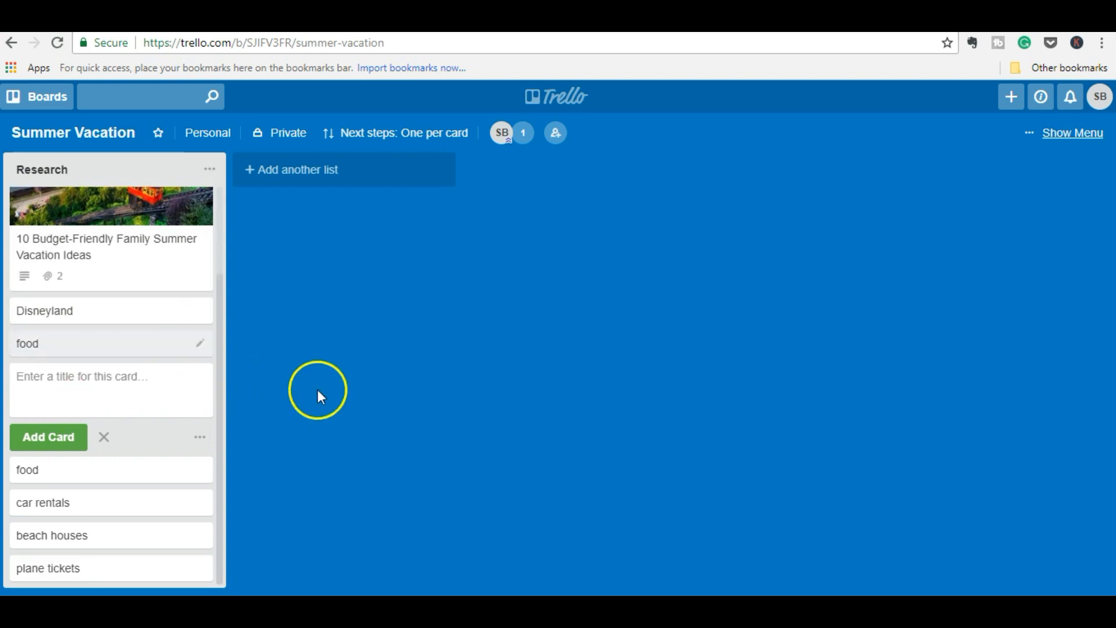
Leave the new-card entry and apply the green, yellow and third colour labels to the Disneyland card
key("Escape")
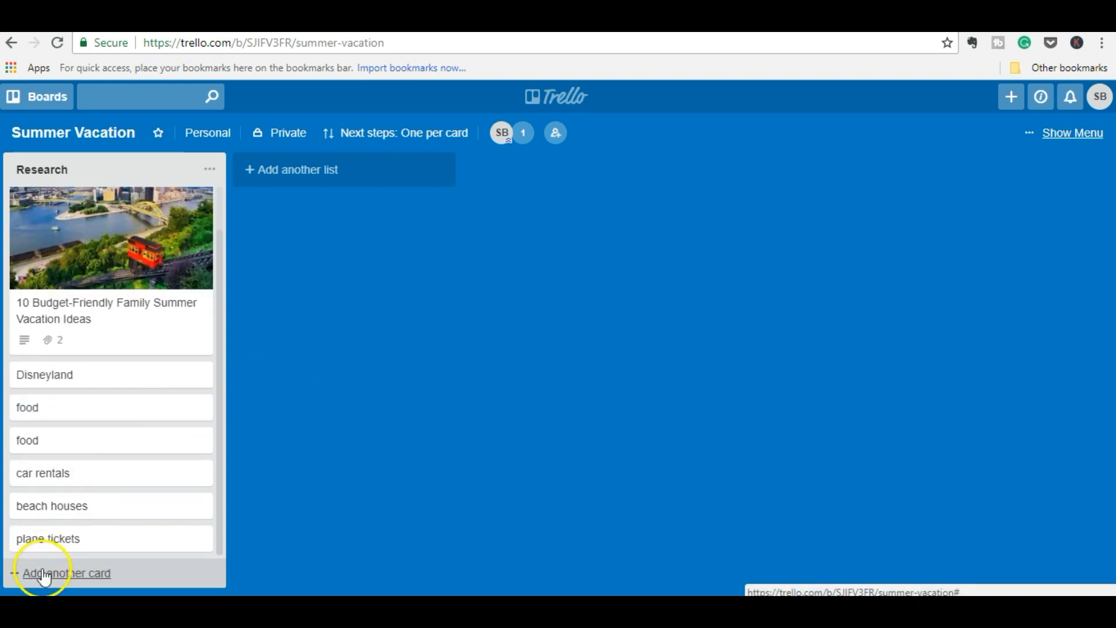
left_click(57, 389)
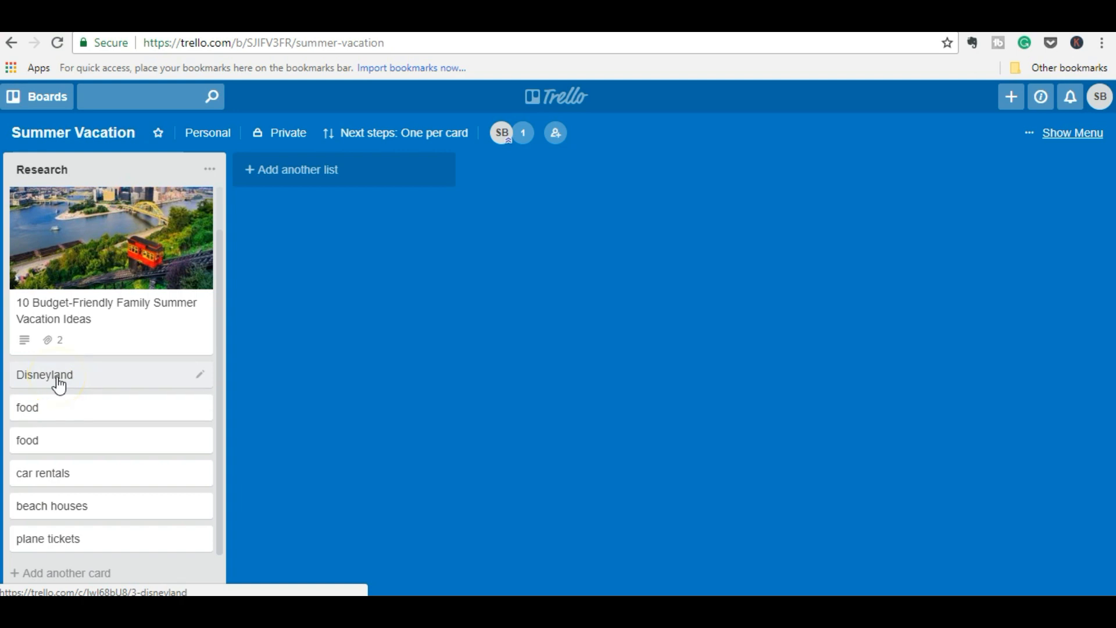
key("1")
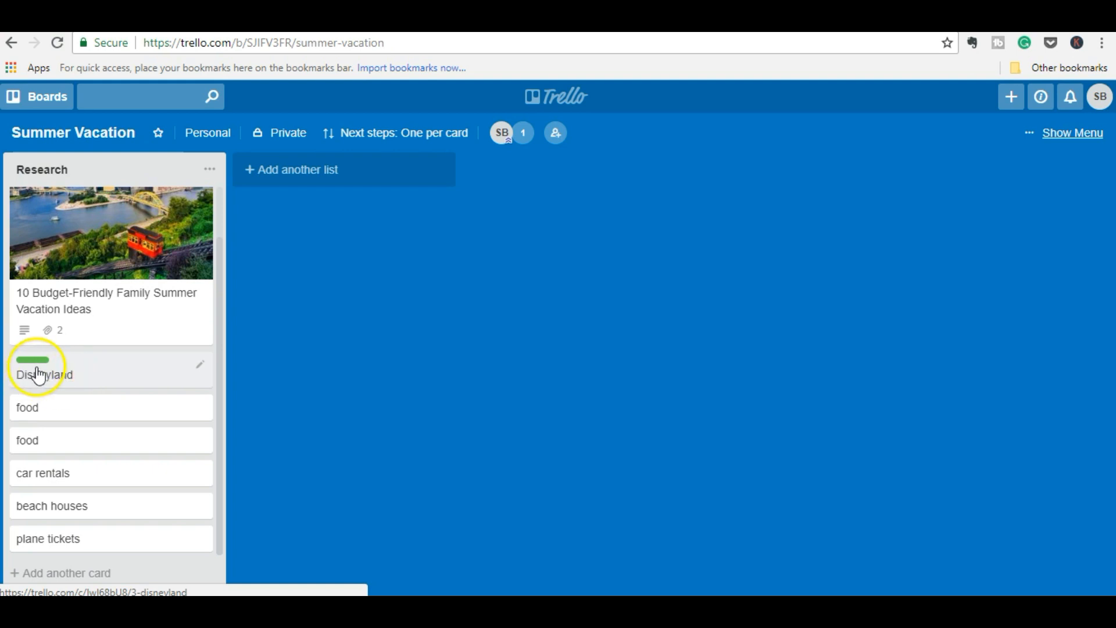
key("2")
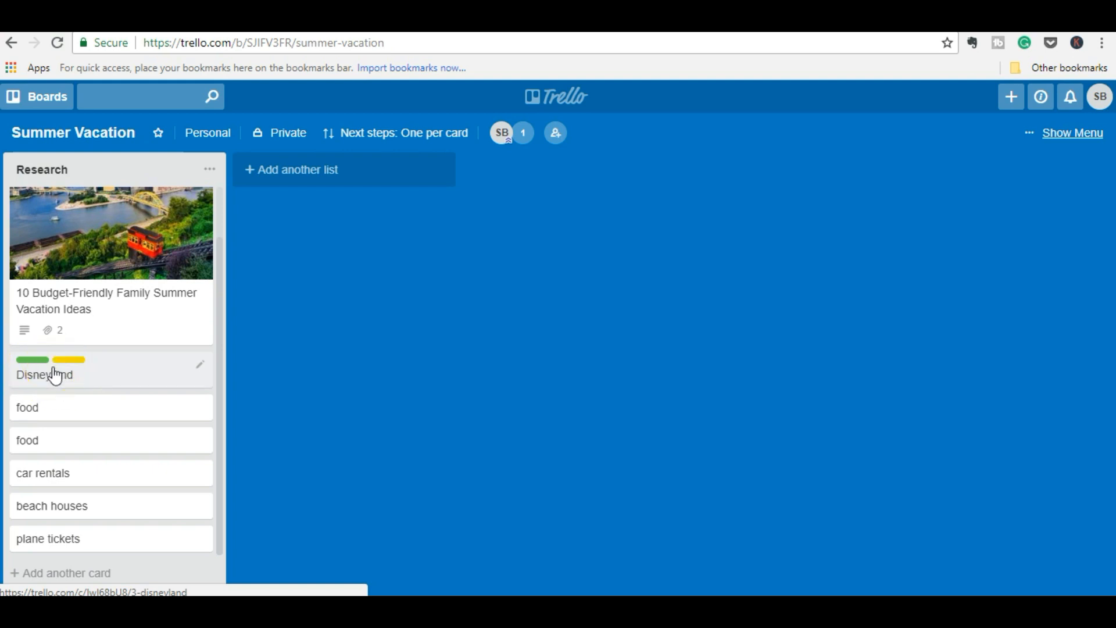
key("3")
Remove all three colour labels from the Disneyland card
key("3")
key("2")
key("1")
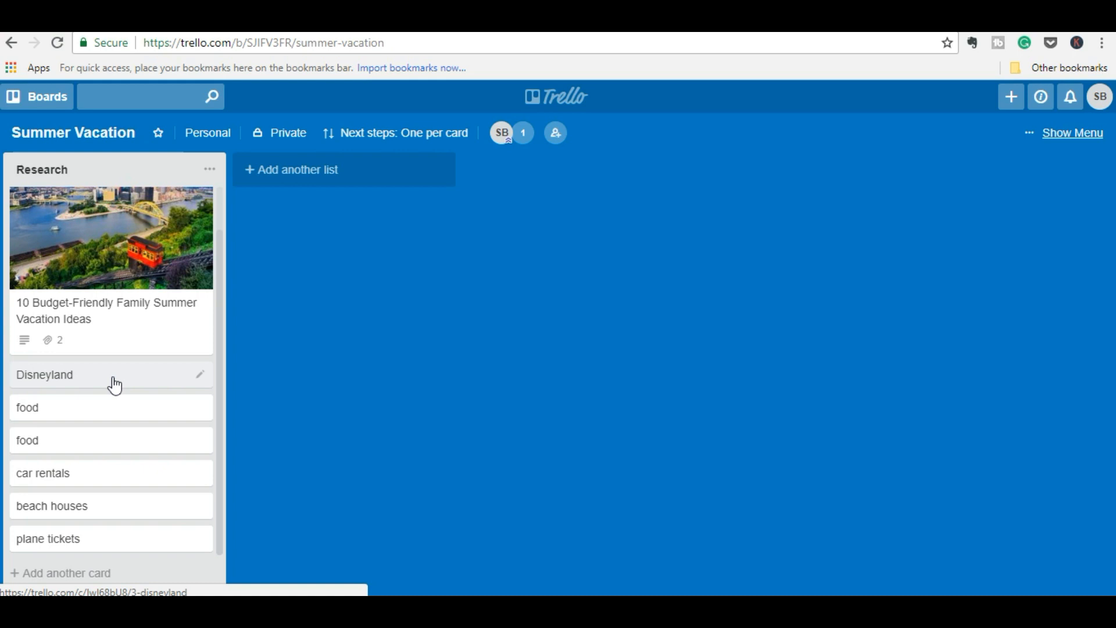
Open the Disneyland card's due date settings directly and through its quick edit options, then close them without saving
key("d")
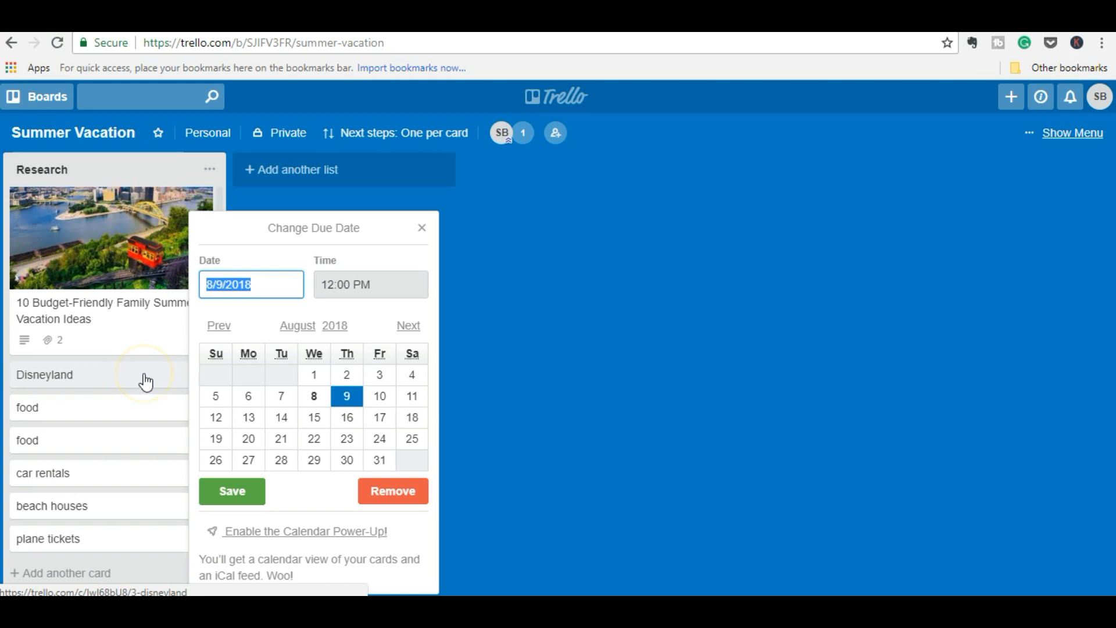
left_click(422, 227)
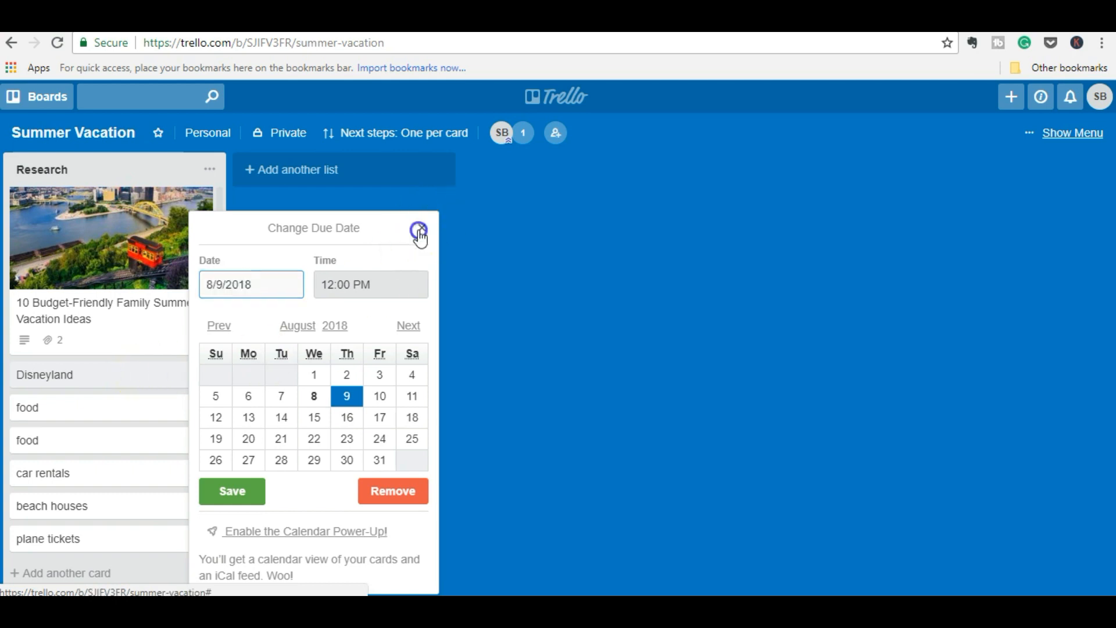
left_click(199, 374)
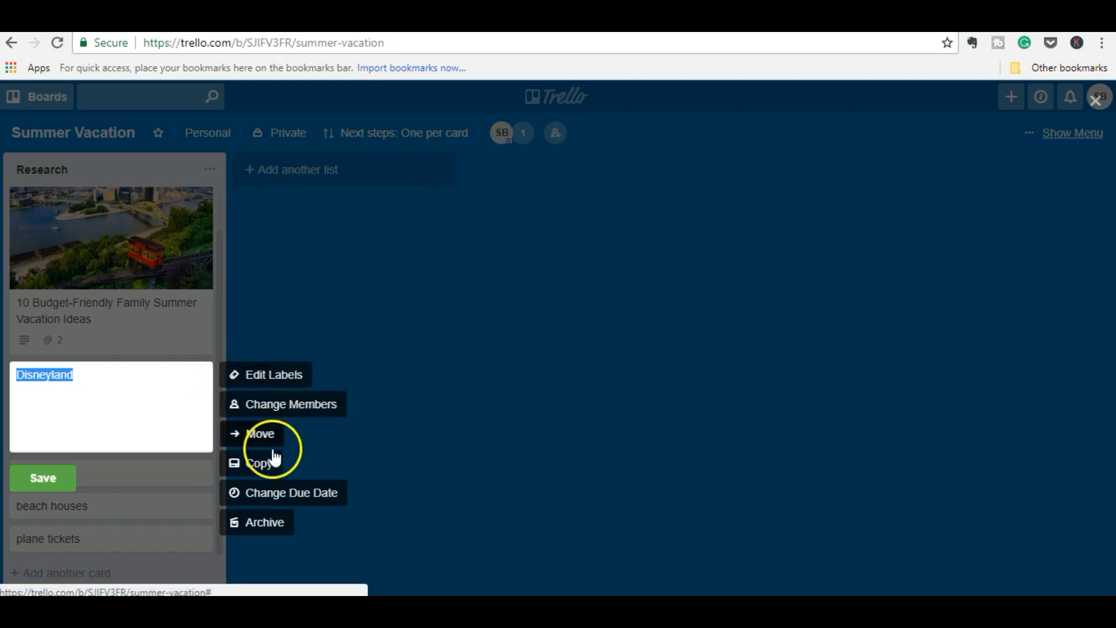
left_click(280, 494)
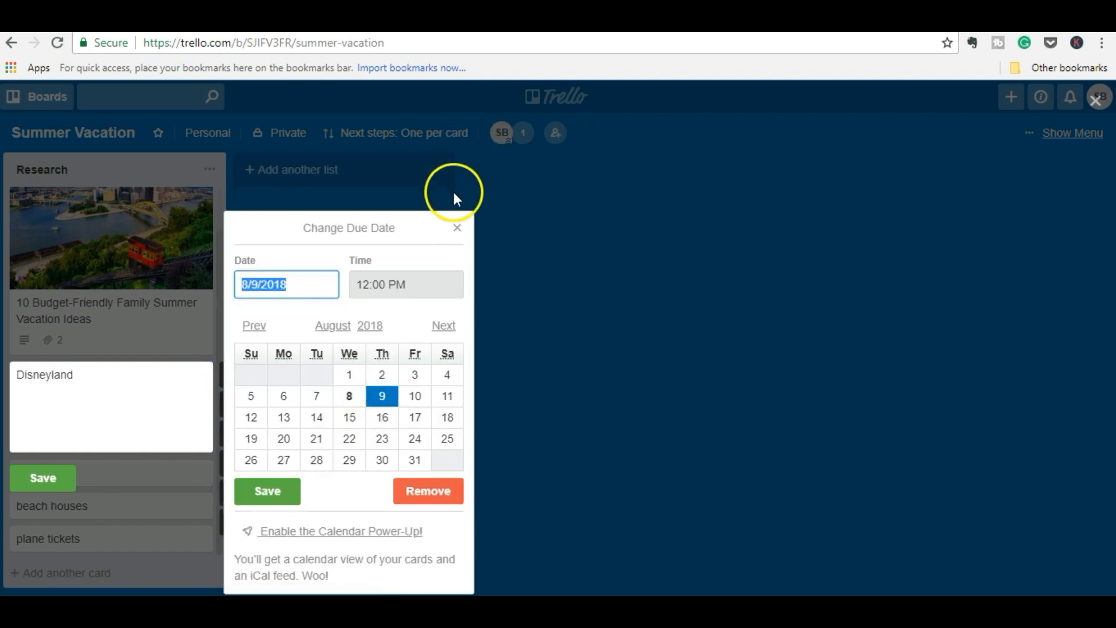
left_click(457, 229)
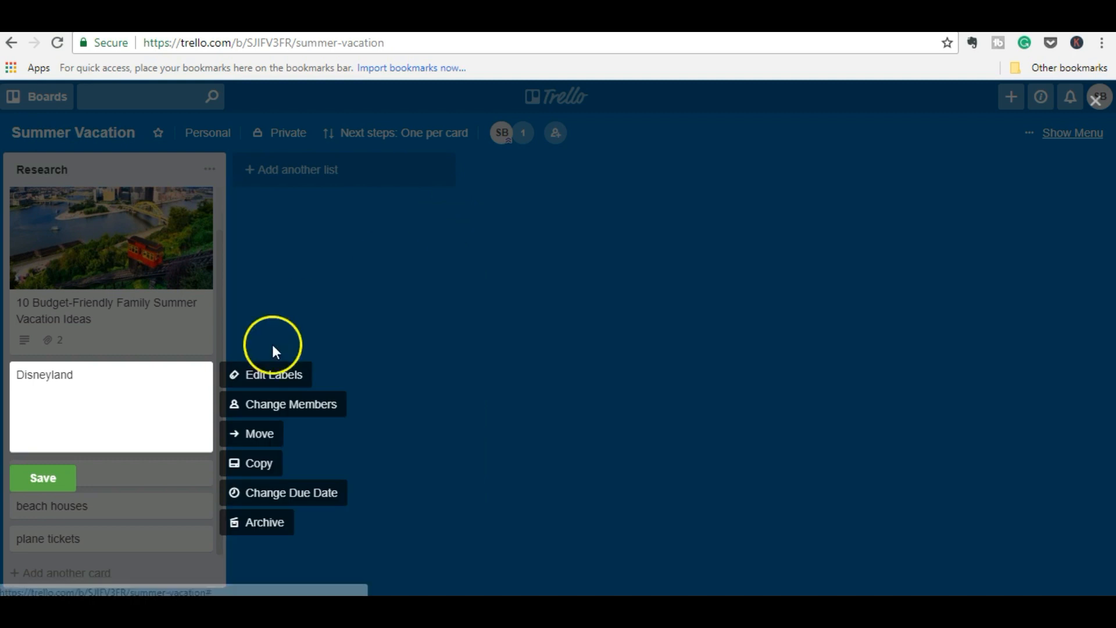
left_click(306, 302)
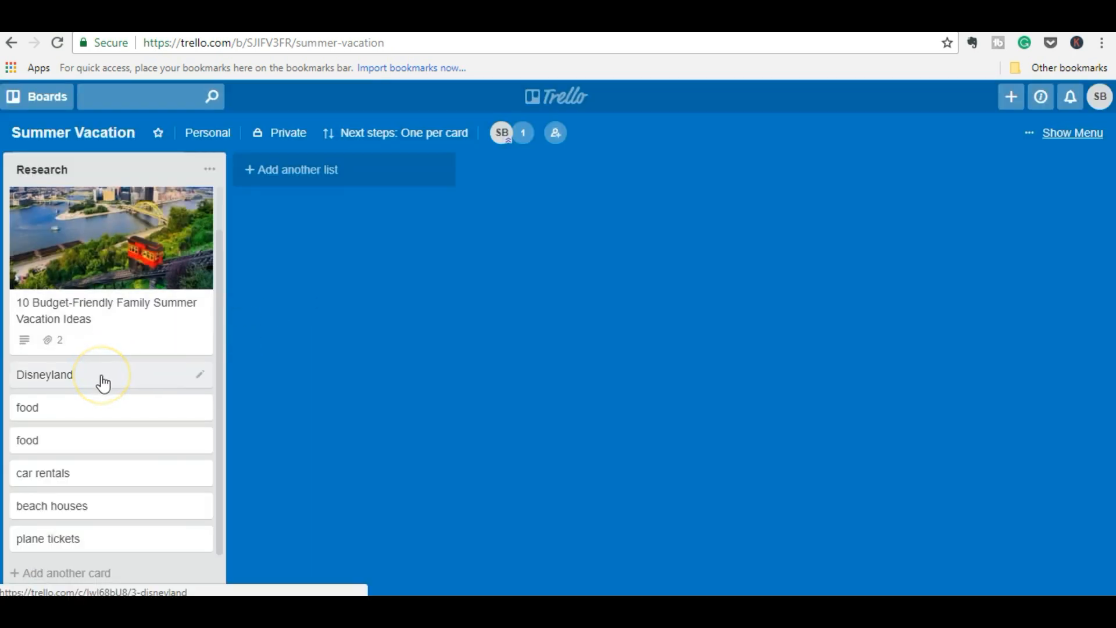
left_click(342, 356)
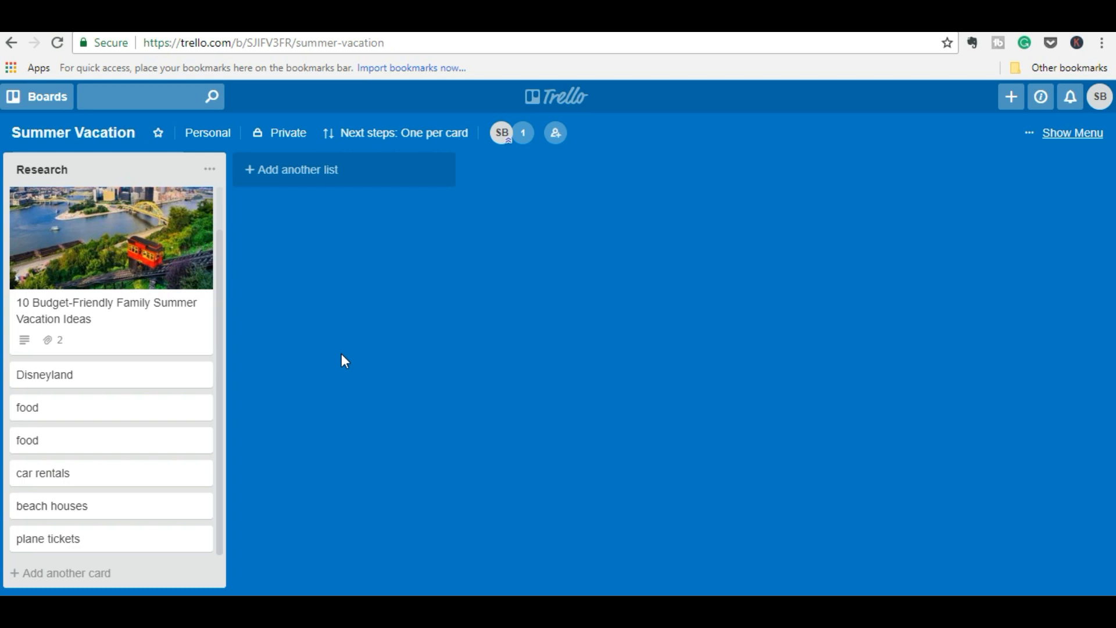
left_click(445, 474)
Open the food card directly below Disneyland and add a checklist titled food
left_click(74, 410)
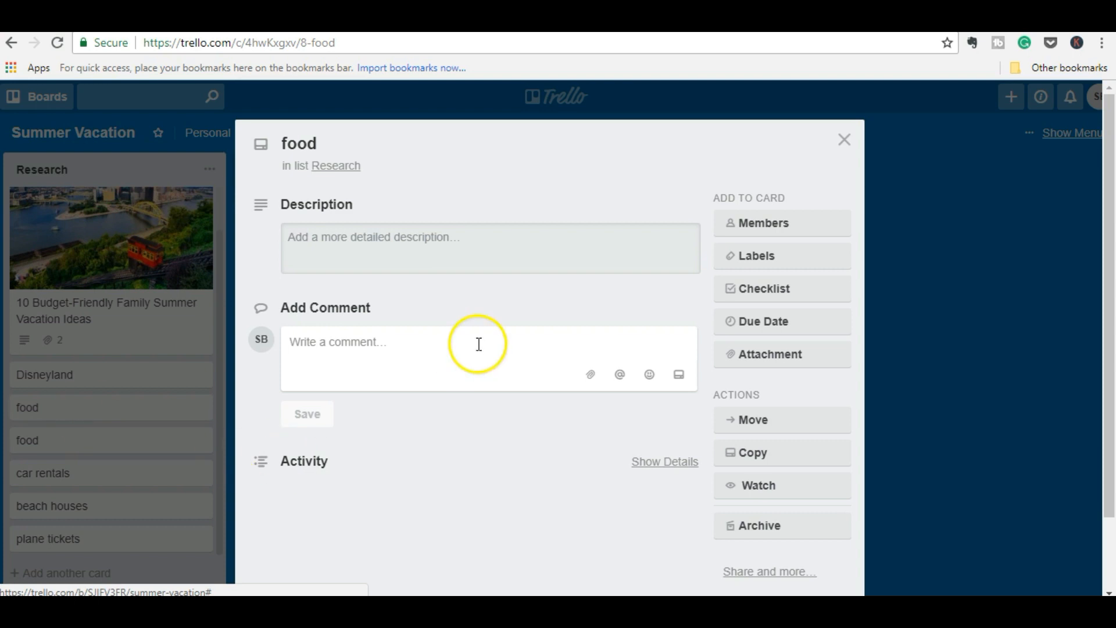
scroll(494, 341, "down", 2)
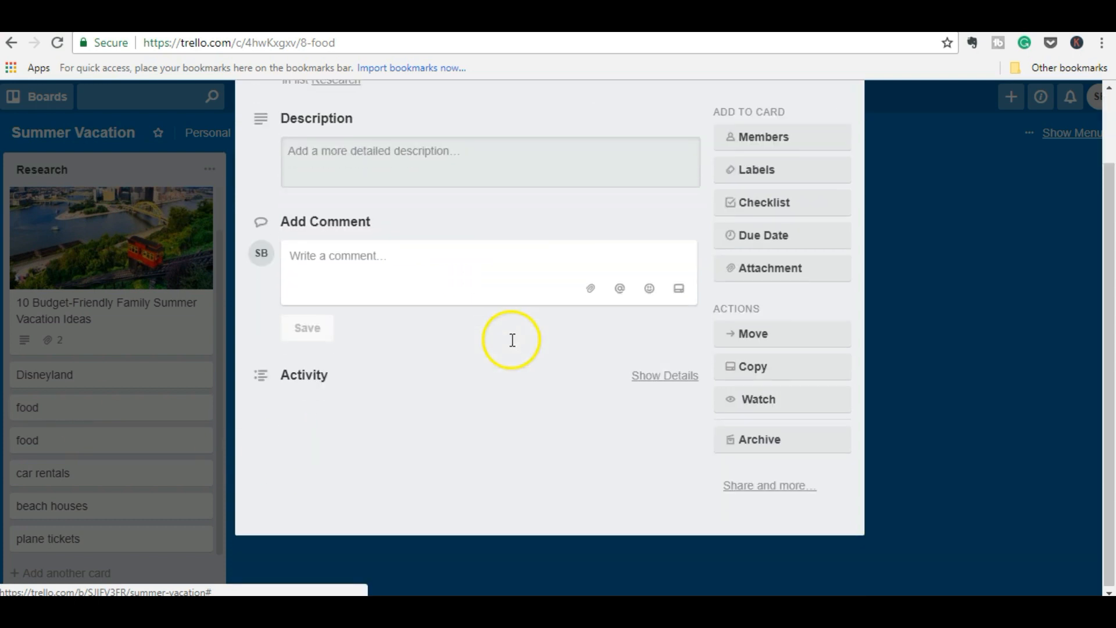
left_click(744, 205)
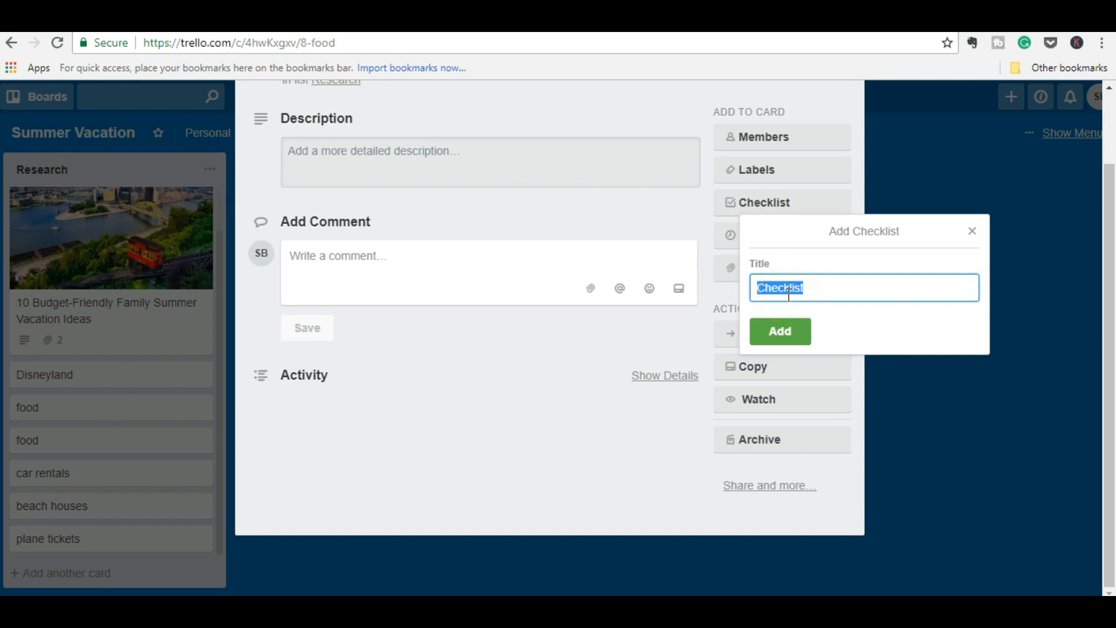
type("food")
key("Return")
Add the items snack, water, dried fruit and napkins to the food checklist
left_click(394, 285)
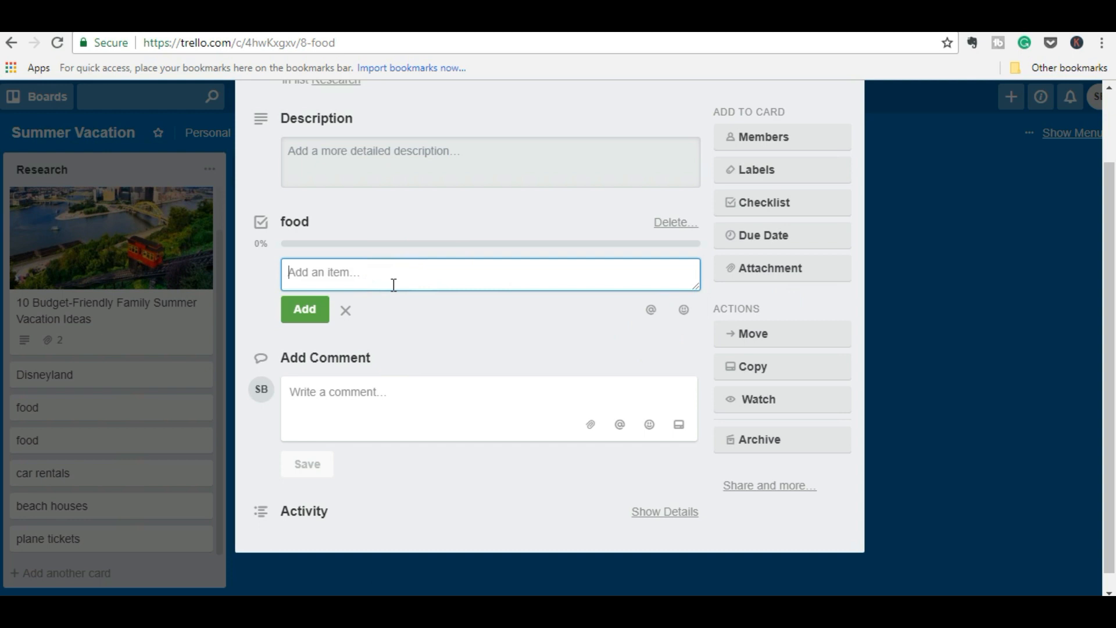
type("snack")
key("Return")
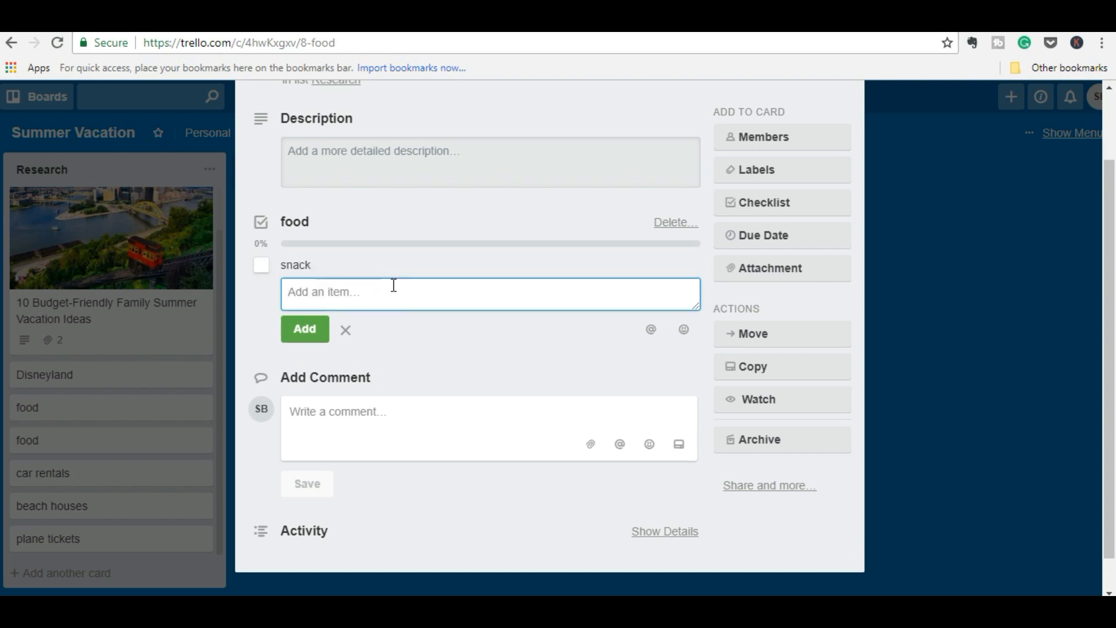
type("water")
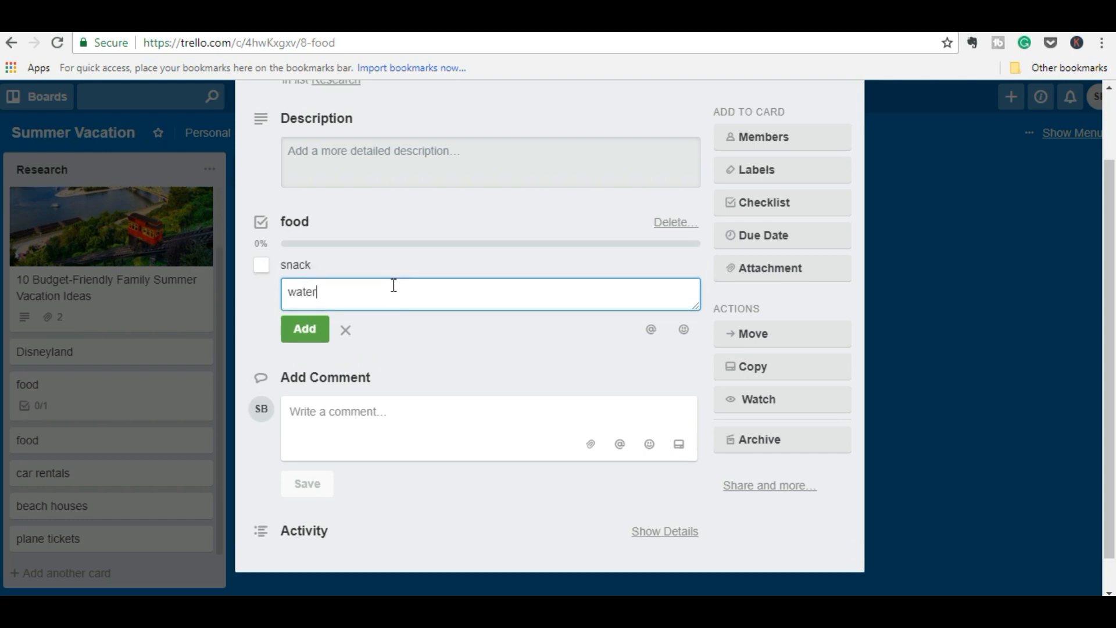
key("Return")
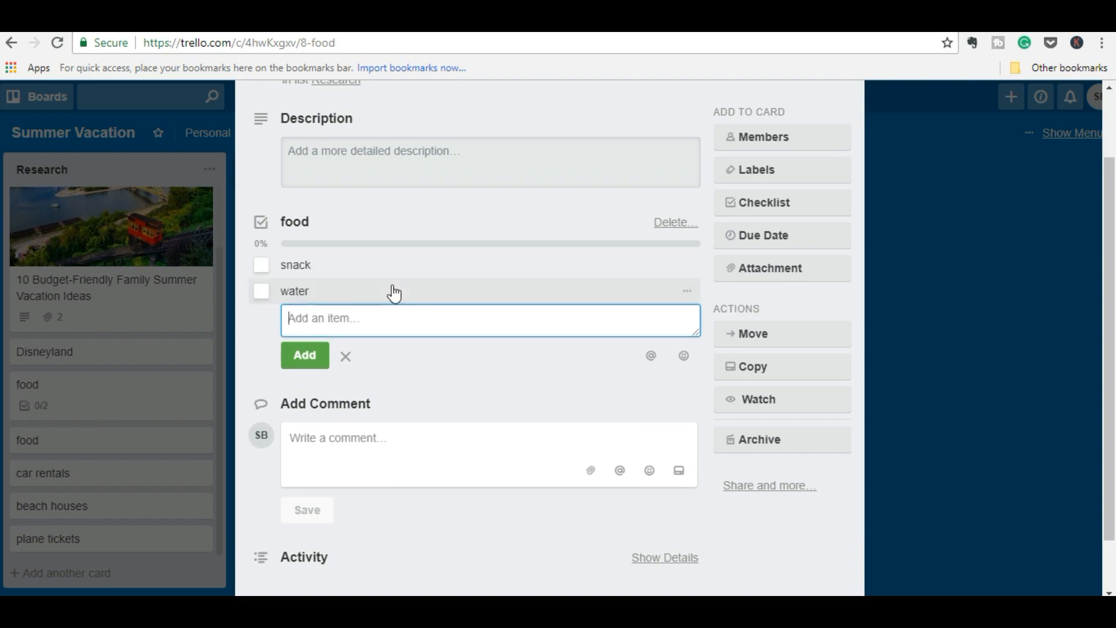
type("dried fruit")
key("Return")
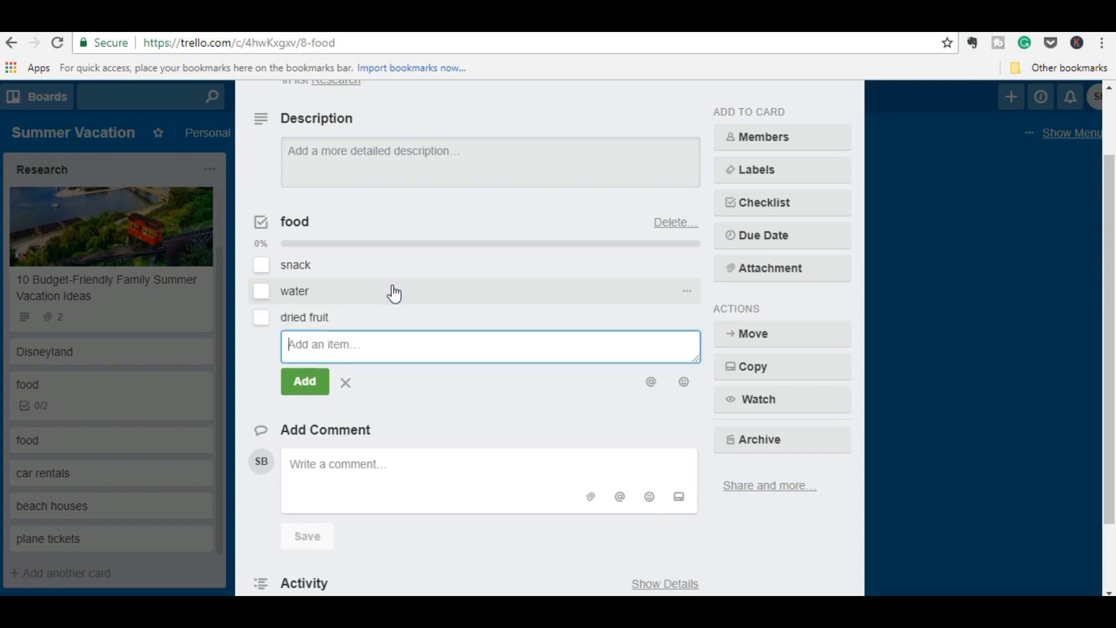
type("nap")
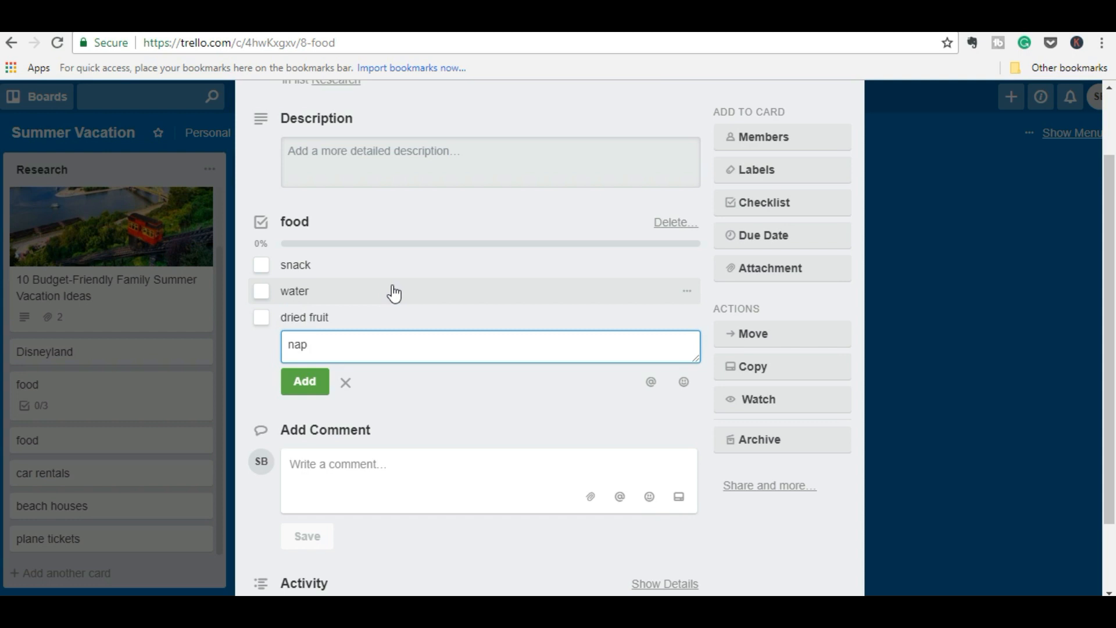
type("kins")
key("Return")
Mark the napkins item as complete in the food checklist and close the card
scroll(624, 393, "up", 2)
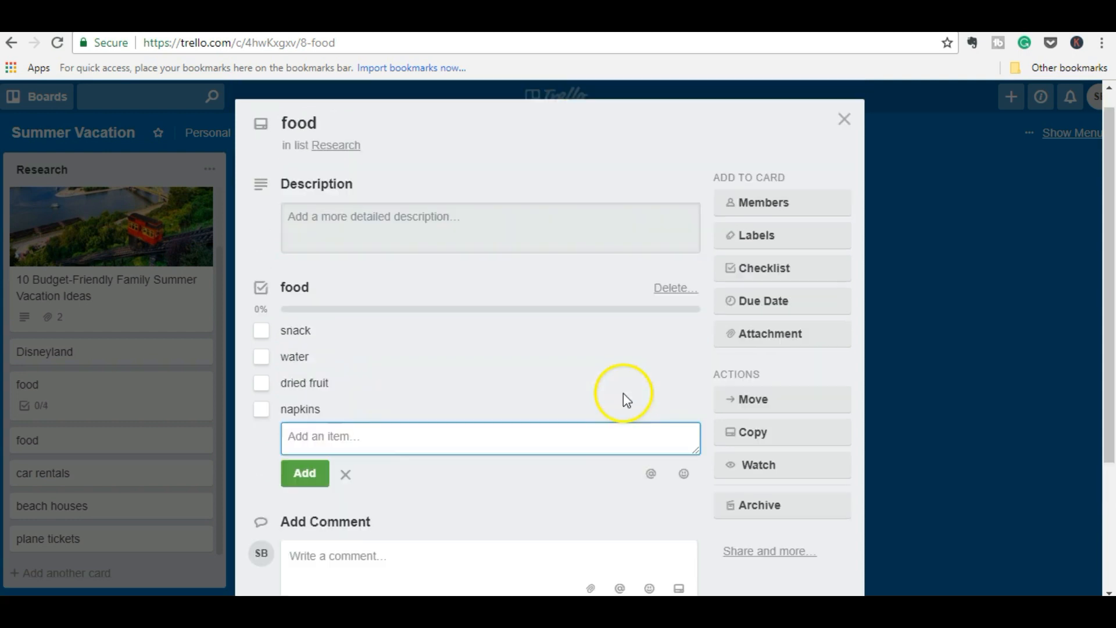
scroll(622, 392, "down", 3)
scroll(623, 392, "up", 3)
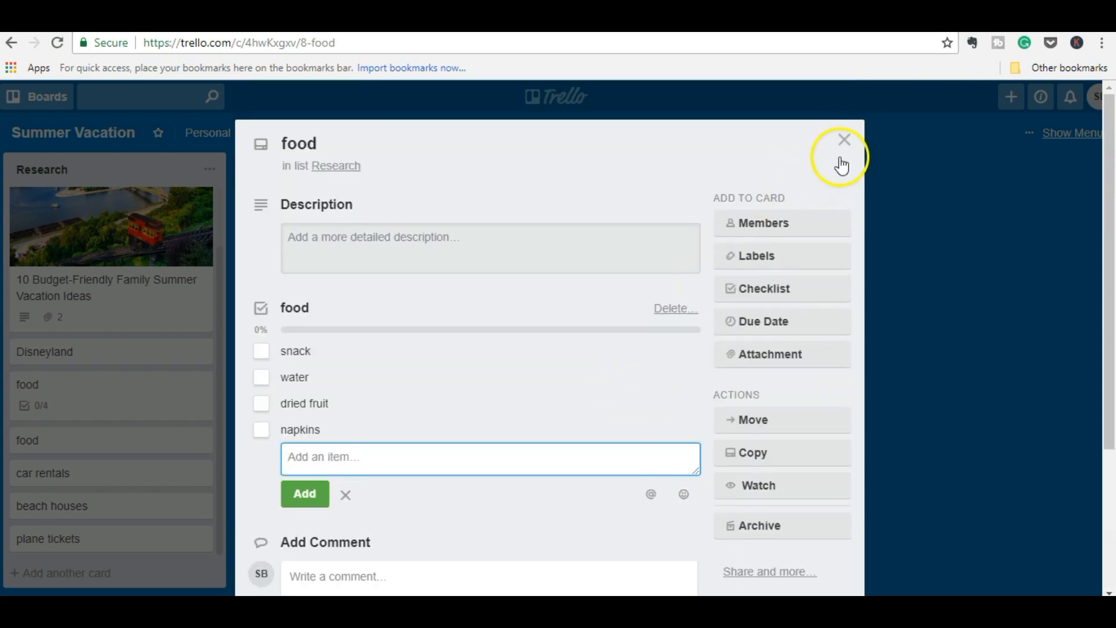
left_click(840, 158)
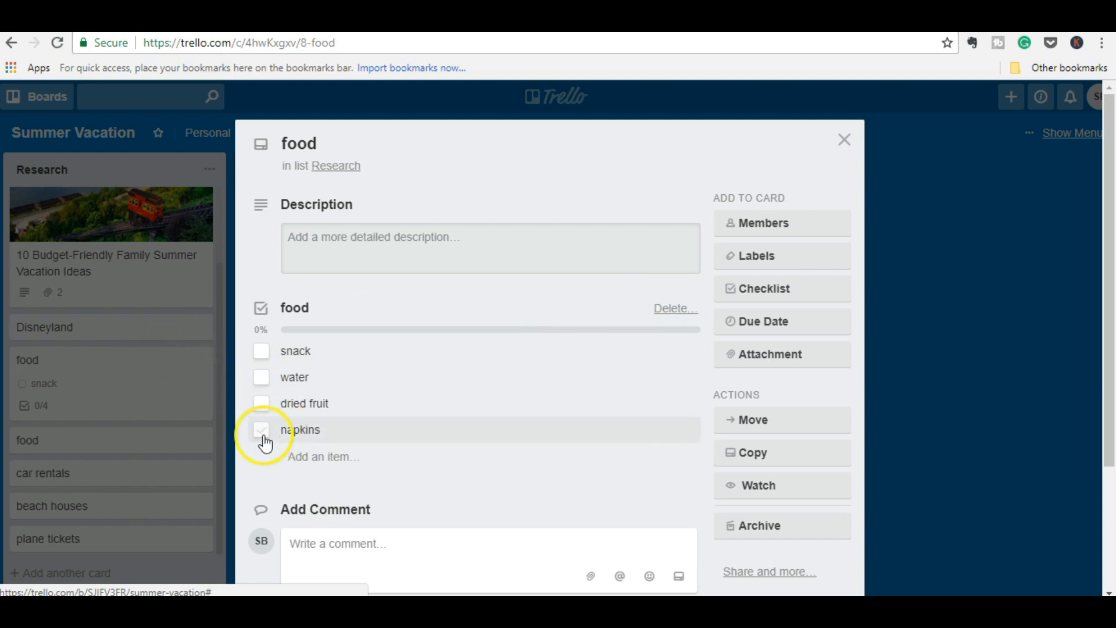
left_click(573, 419)
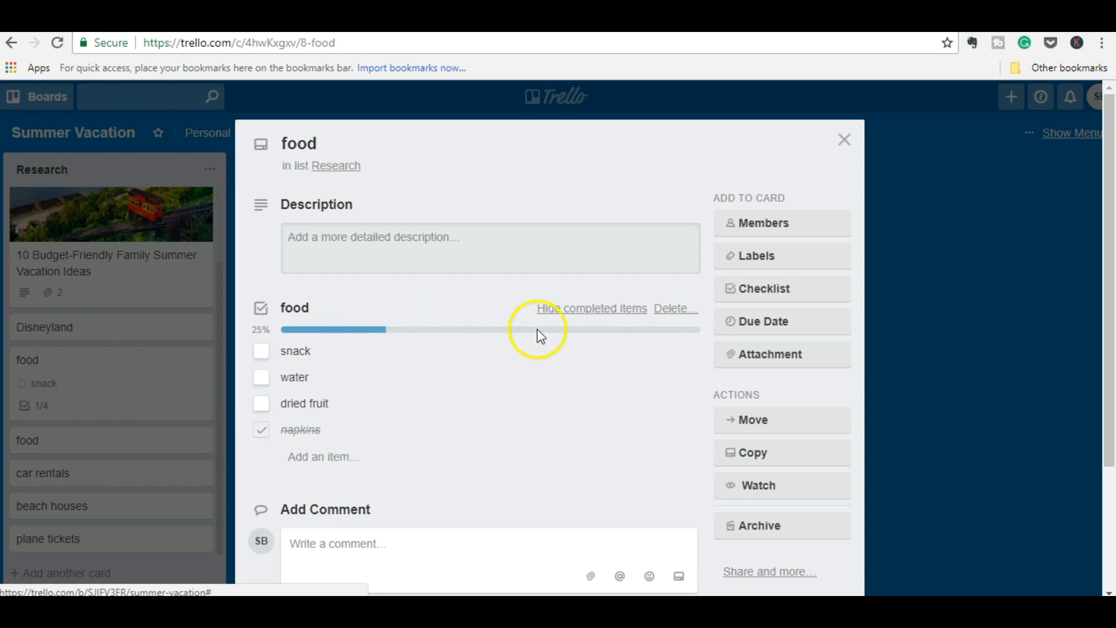
left_click(847, 139)
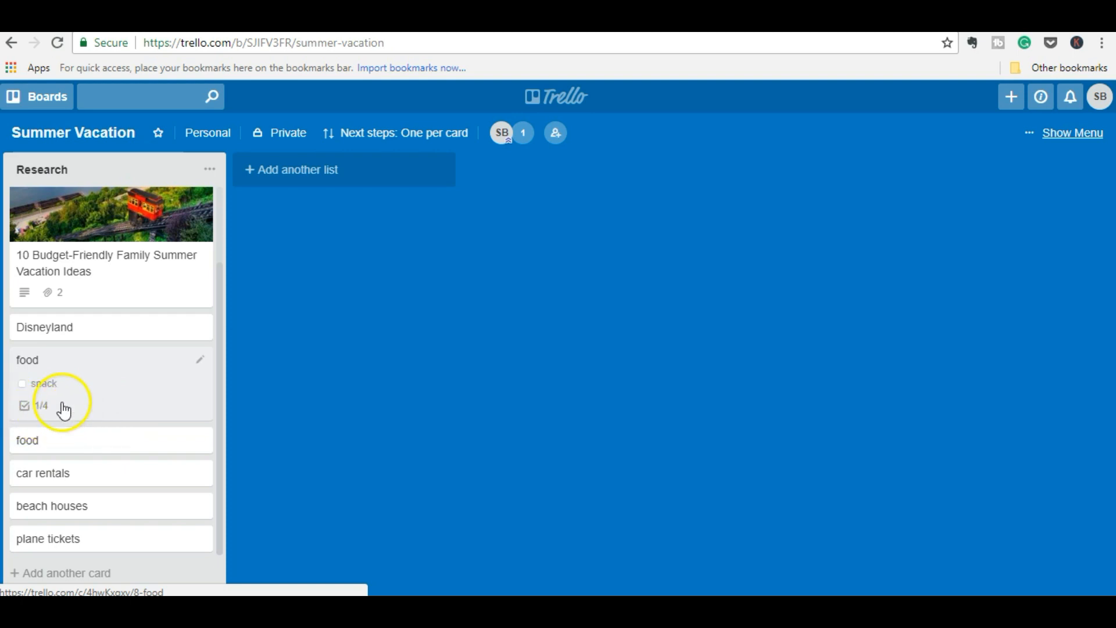
Reopen the food card, review its checklist and close the card again
left_click(87, 399)
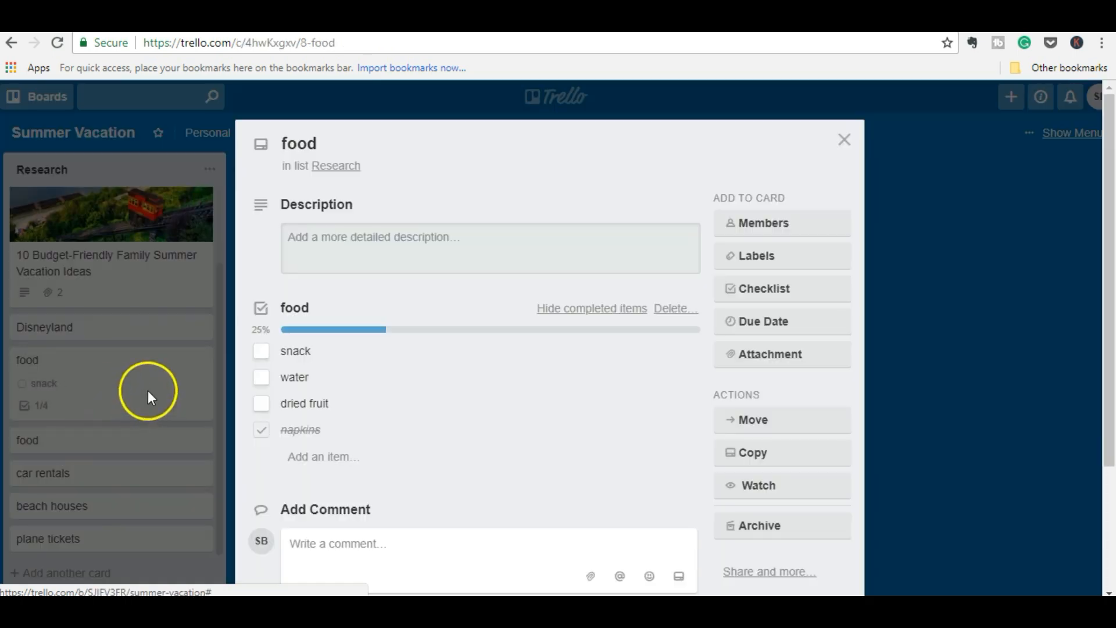
scroll(407, 349, "down", 2)
scroll(606, 200, "up", 2)
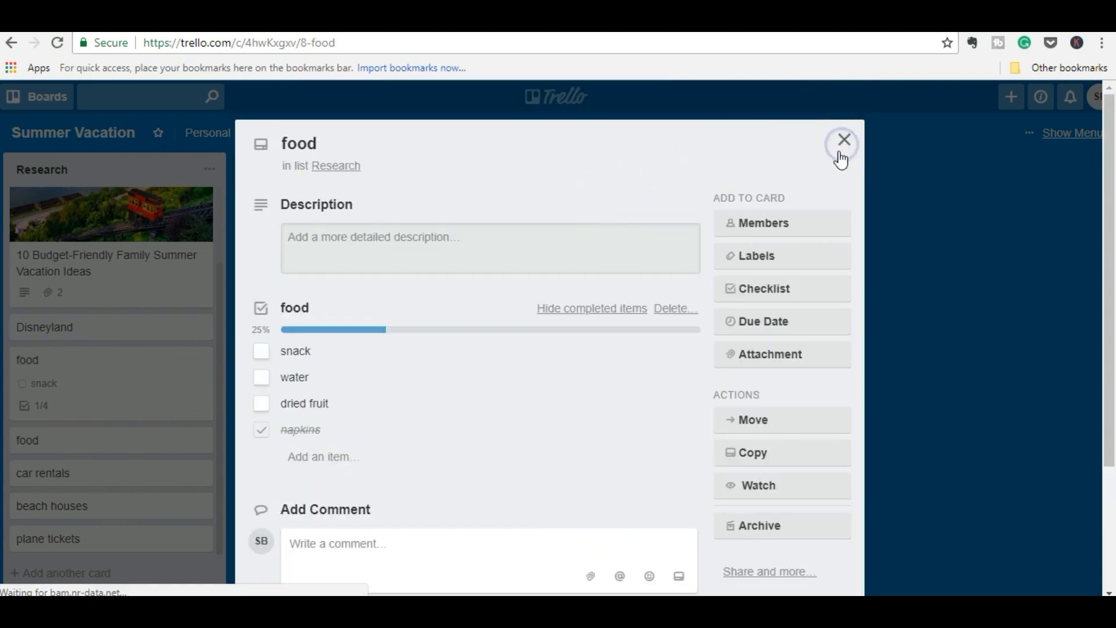
left_click(843, 141)
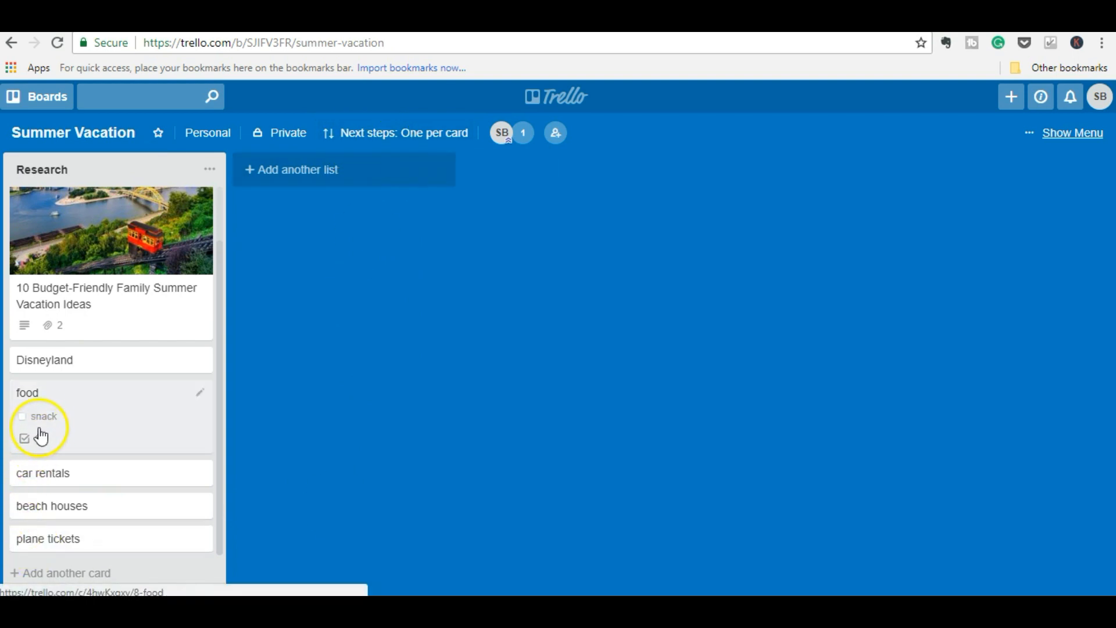
Set the board's Next steps display mode to All steps so every unchecked checklist item shows on the cards
left_click(374, 133)
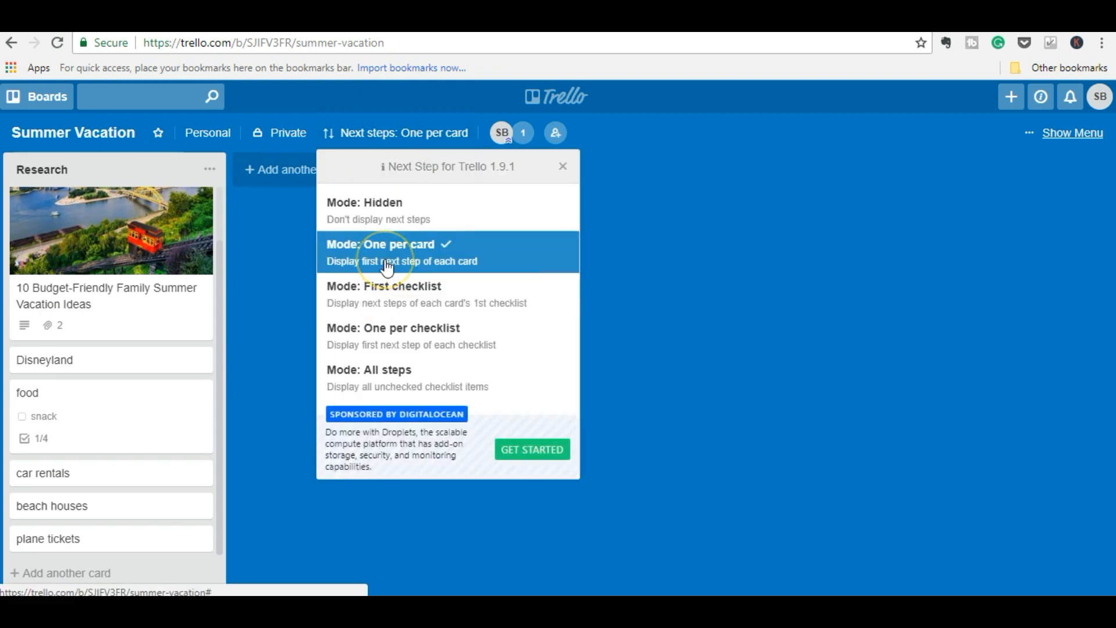
left_click(24, 421)
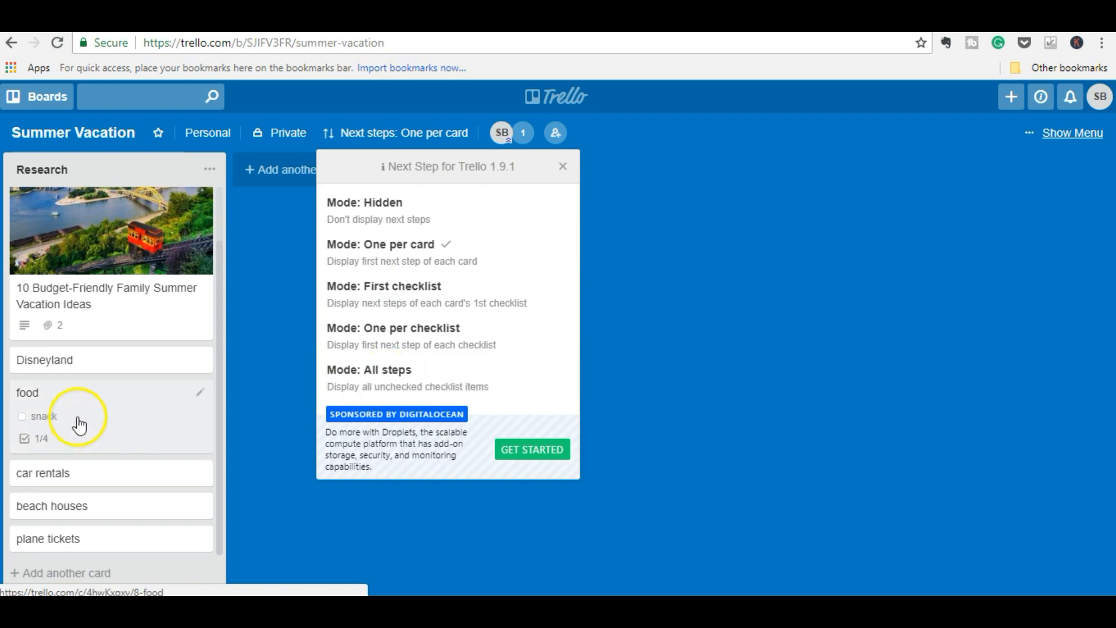
left_click(367, 385)
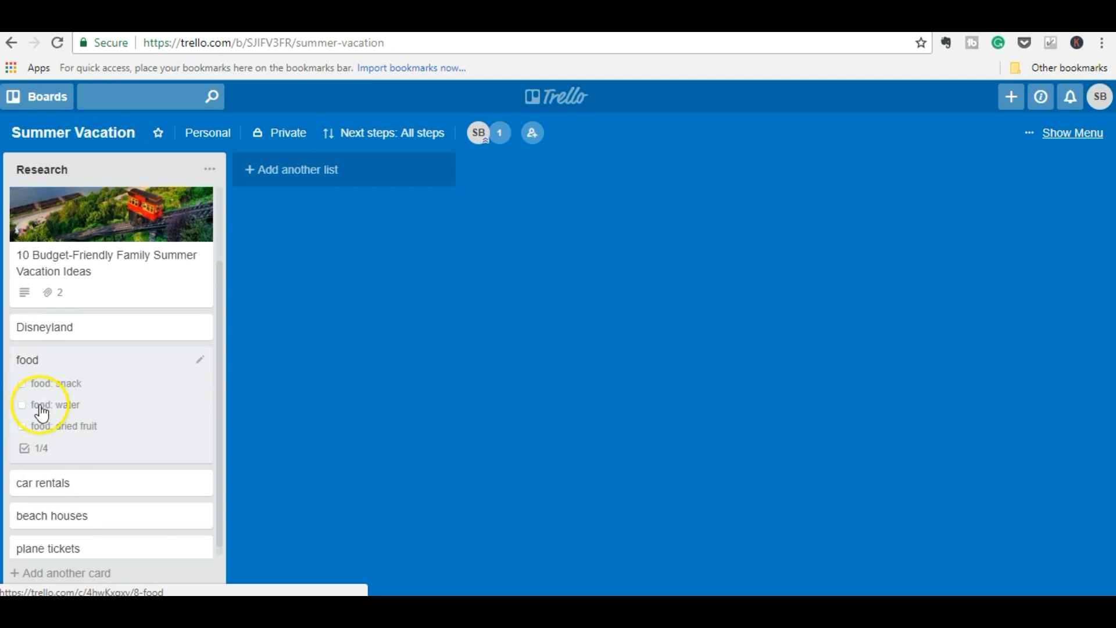
Check off dried fruit and water directly on the front of the food card, without opening the card
left_click(23, 426)
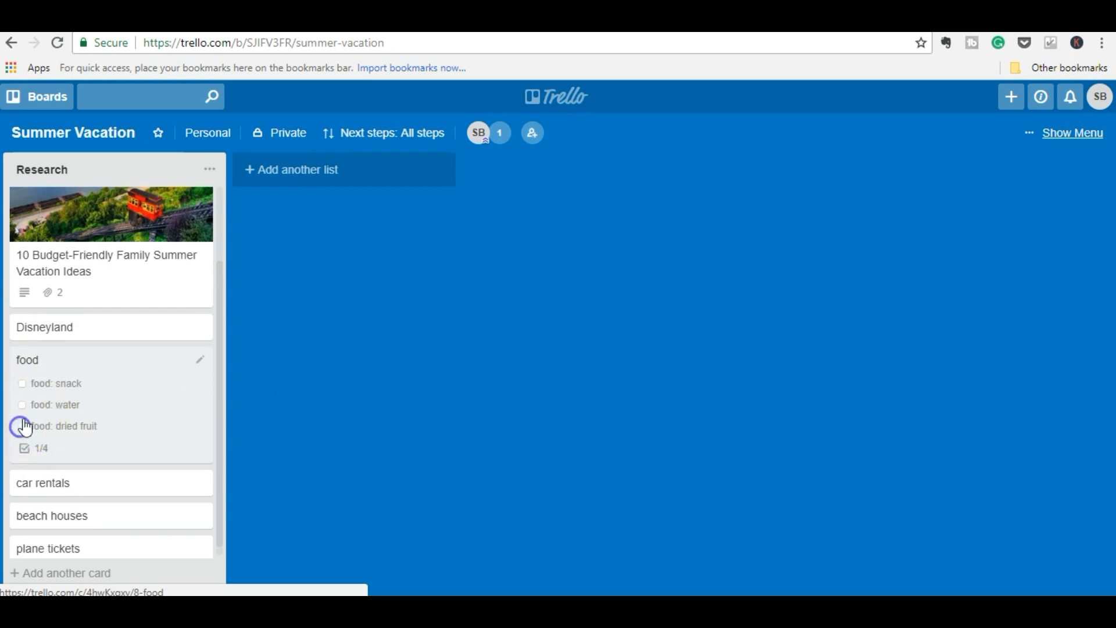
left_click(23, 406)
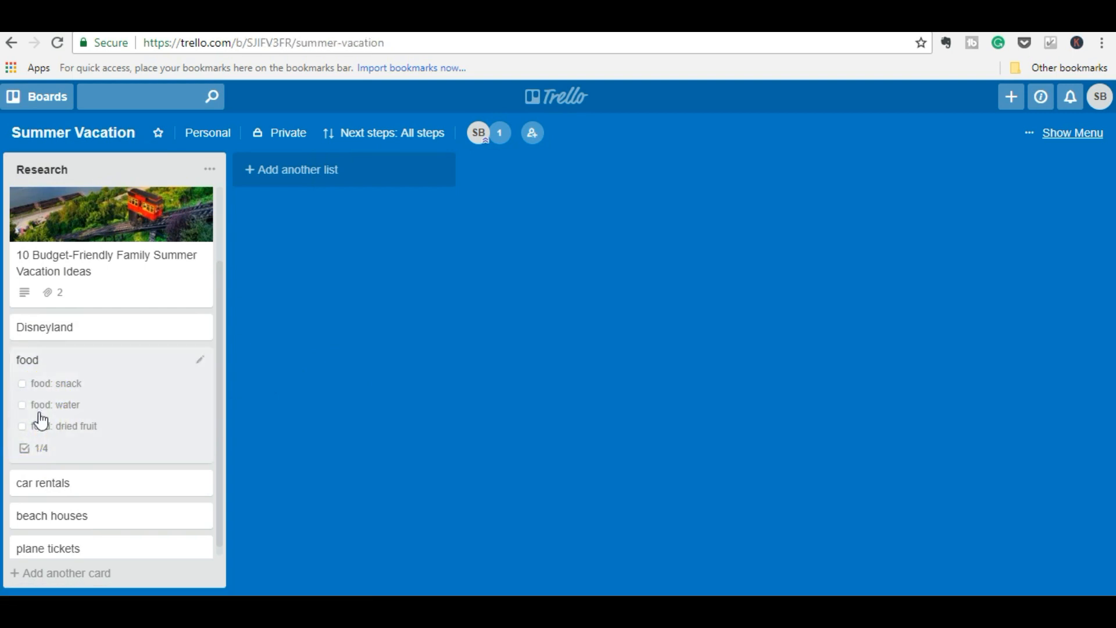
left_click(23, 427)
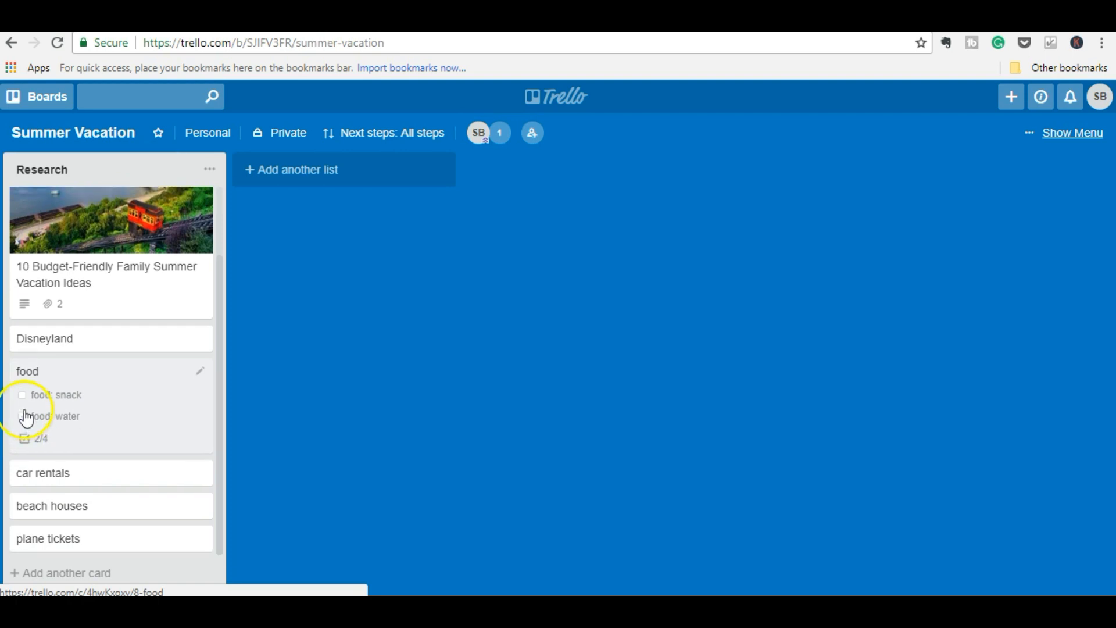
left_click(24, 416)
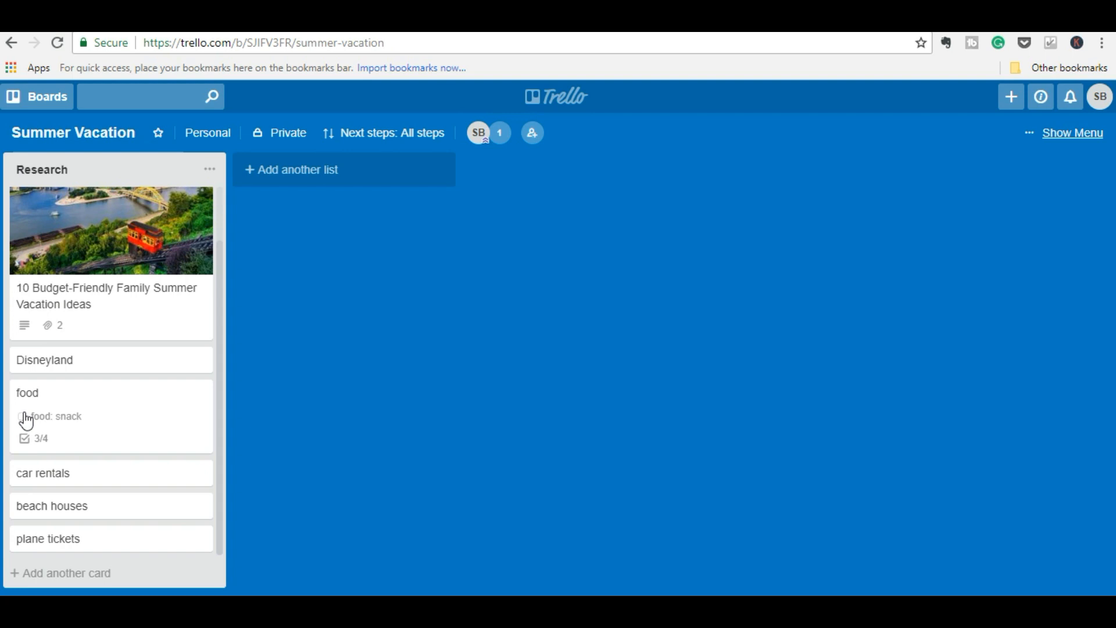
left_click(323, 438)
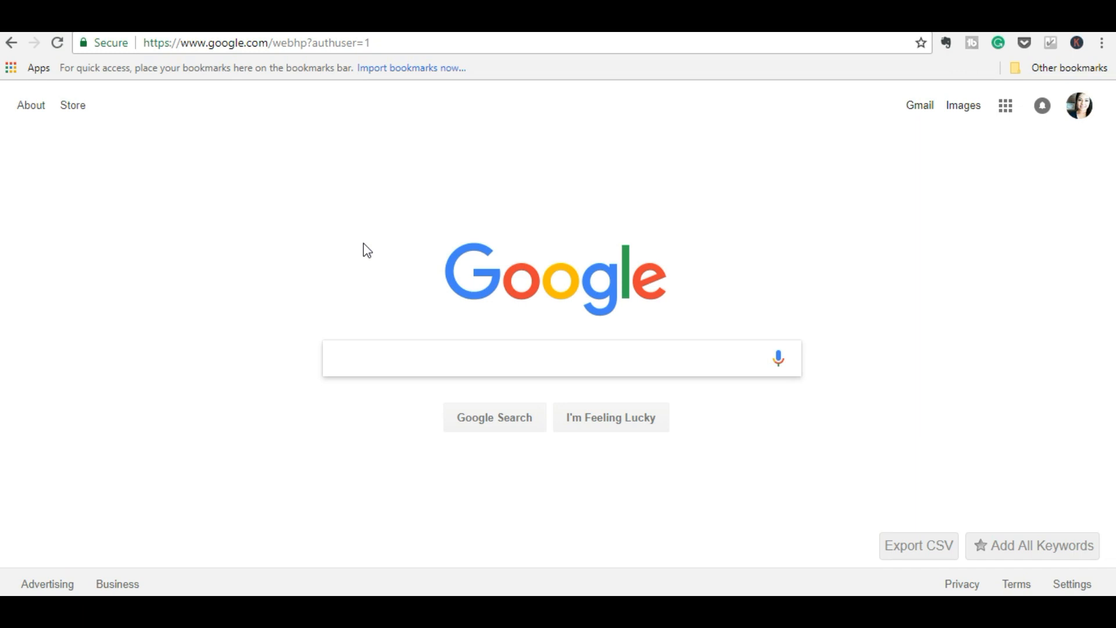
Search Google for the Next Step for Trello extension and view its Chrome Web Store page
type("next step for trelo")
key("Return")
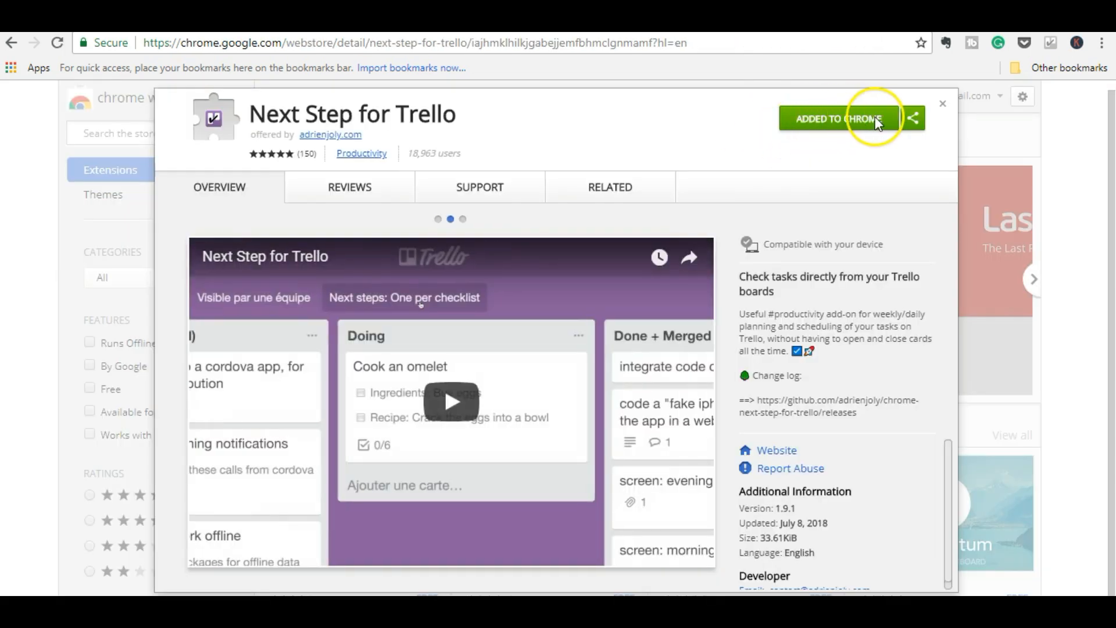
left_click(809, 119)
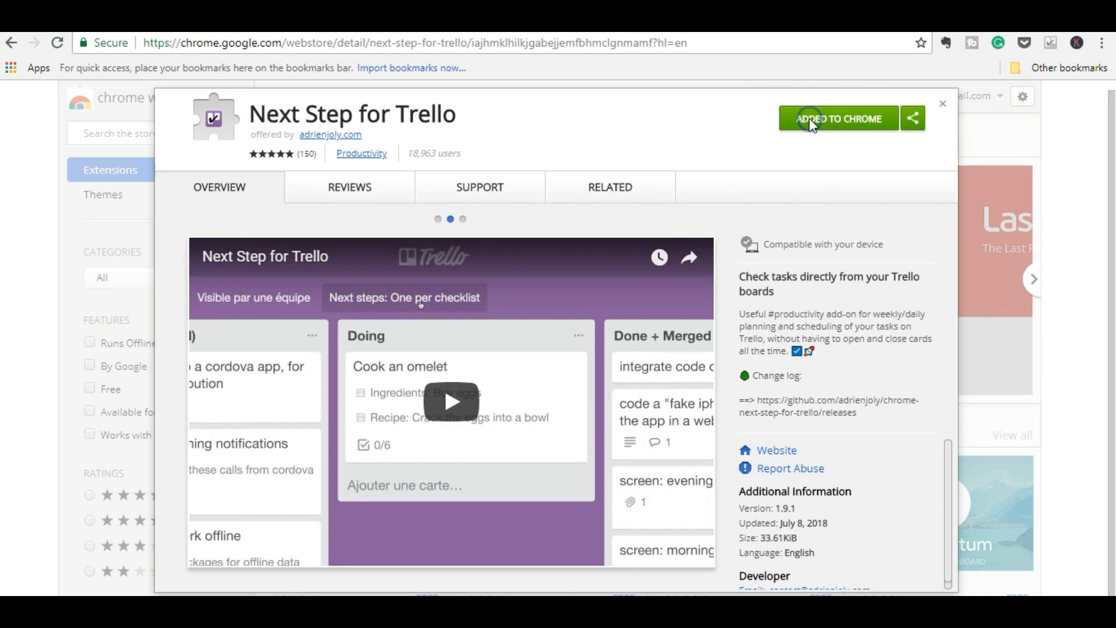